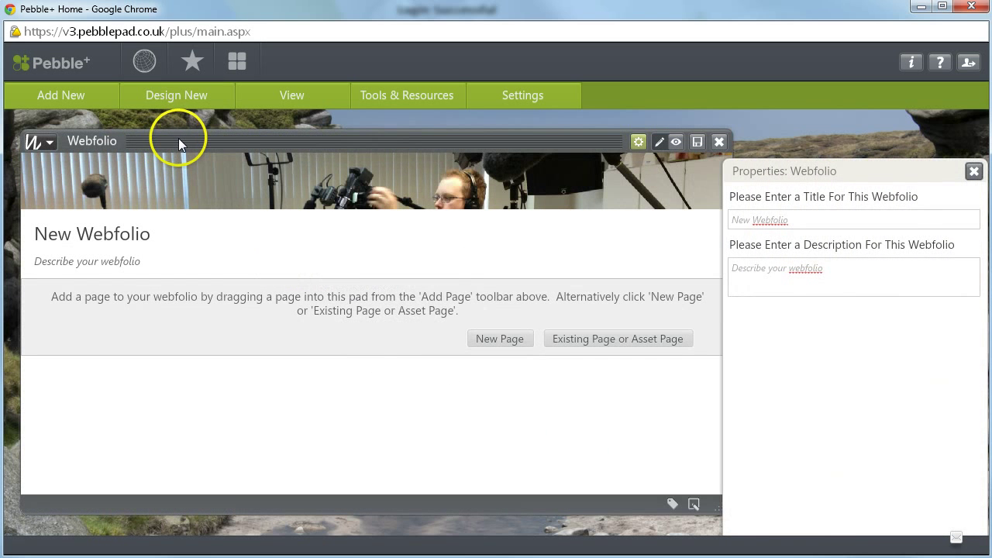
Enter the owner's full name as the title of the new webfolio.
{"action": "left_click", "coordinate": [818, 220]}
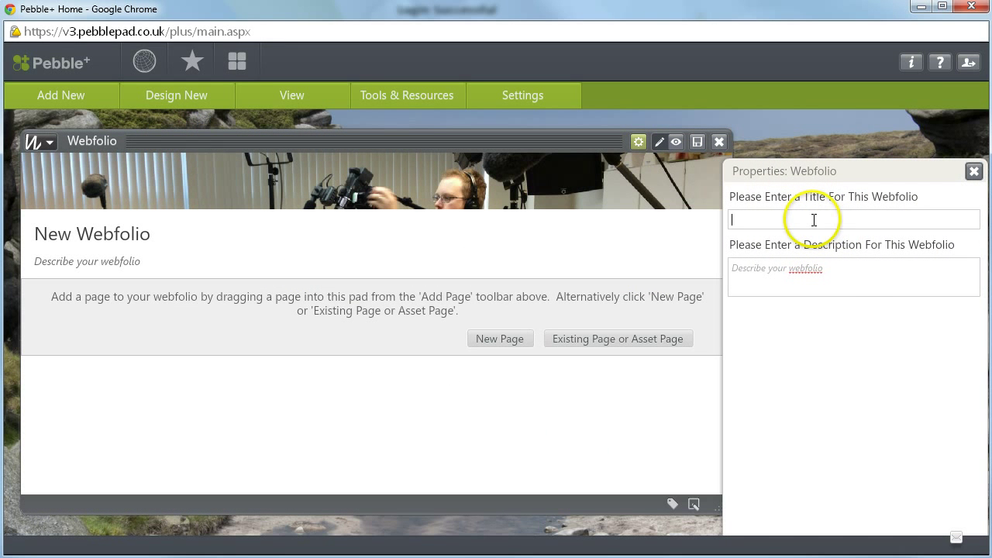
{"action": "type", "text": "T"}
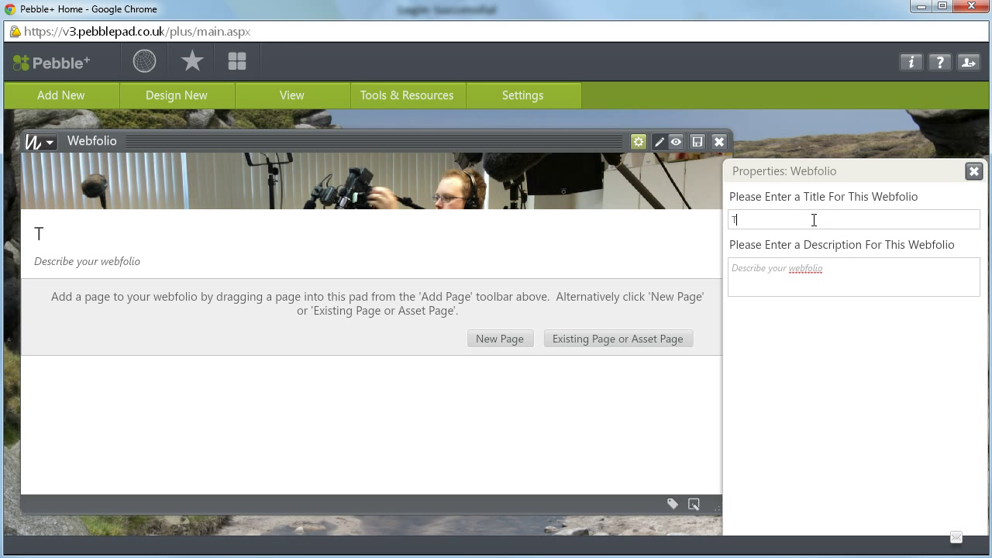
{"action": "type", "text": "im Smale"}
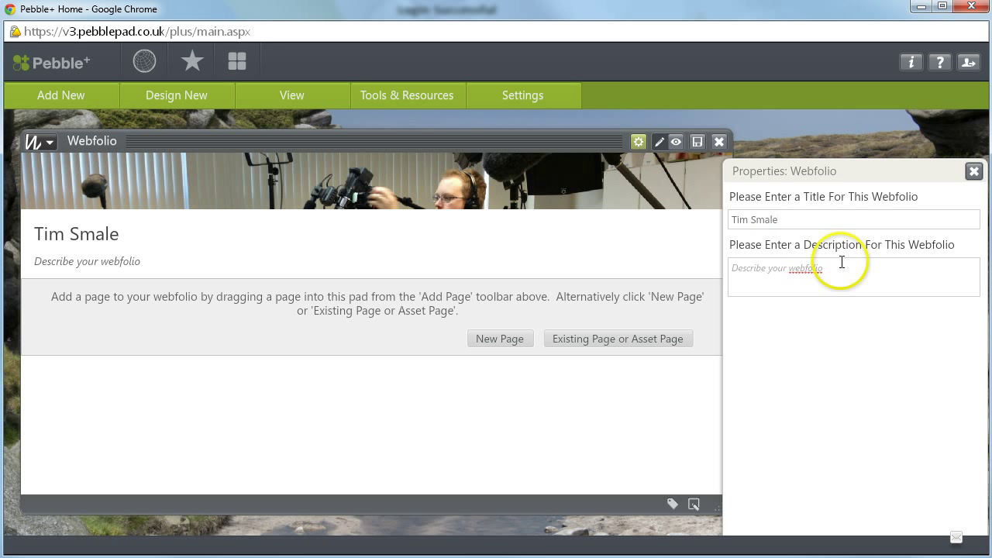
Add a new page with the navigation title "Personal Details" and the owner's full name as its page title.
{"action": "left_click", "coordinate": [488, 343]}
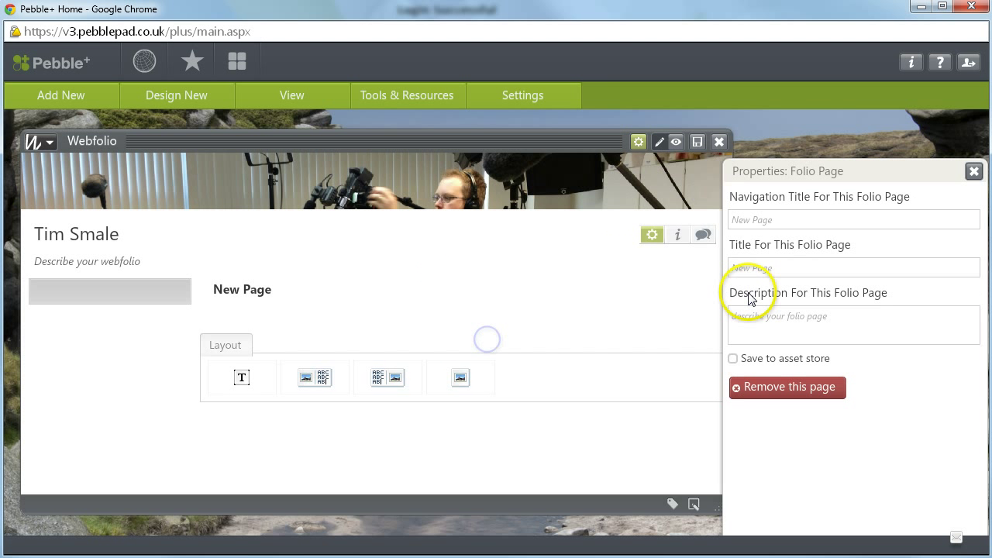
{"action": "left_click", "coordinate": [832, 214]}
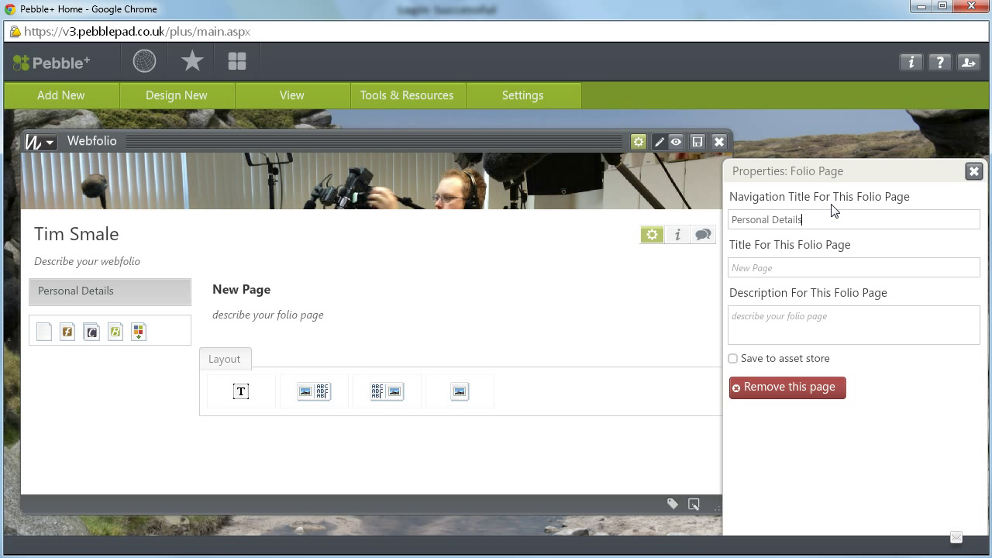
{"action": "left_click", "coordinate": [826, 264]}
{"action": "type", "text": "Tim Smale"}
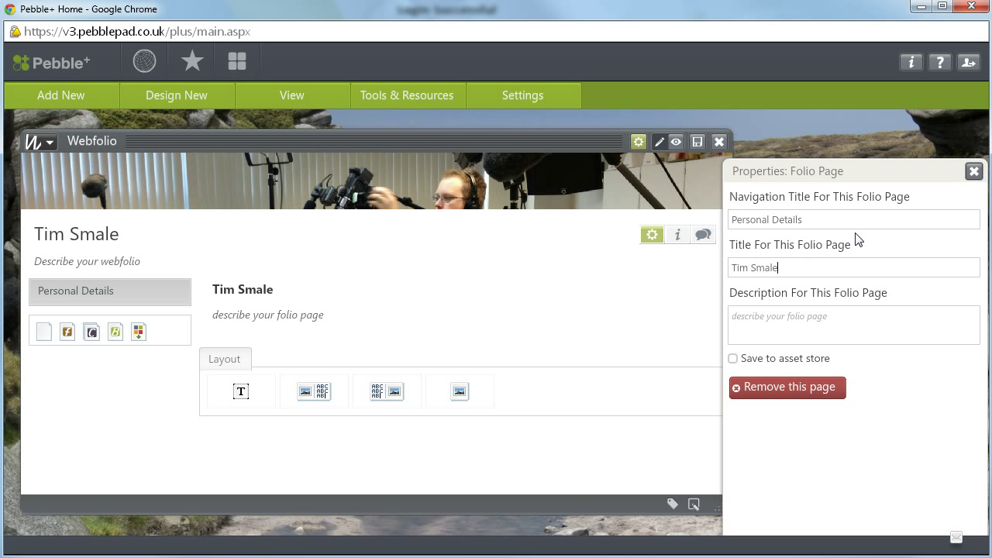
Add a second page with the navigation title "About Me" and the page title "Abount Me".
{"action": "left_click", "coordinate": [43, 333]}
{"action": "left_click", "coordinate": [791, 219]}
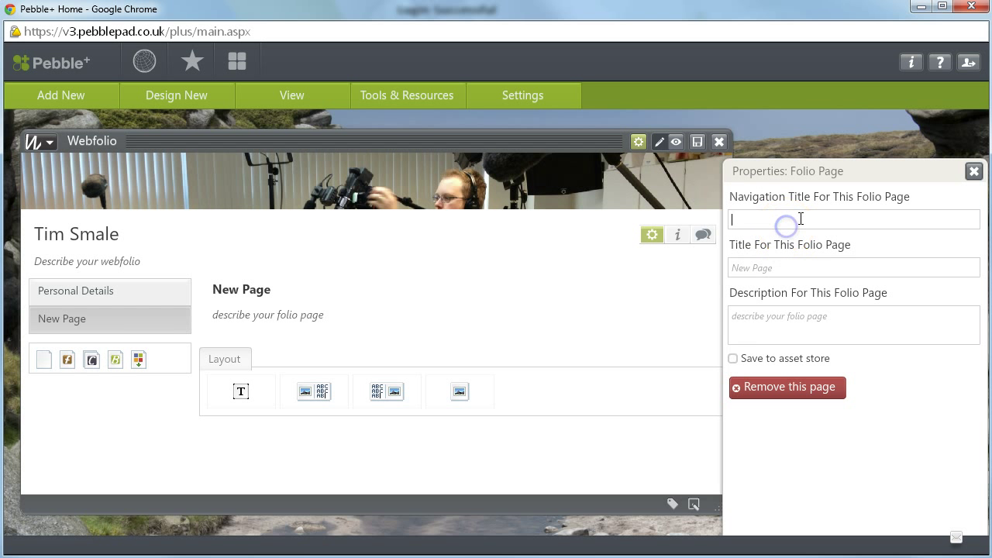
{"action": "type", "text": "About Me"}
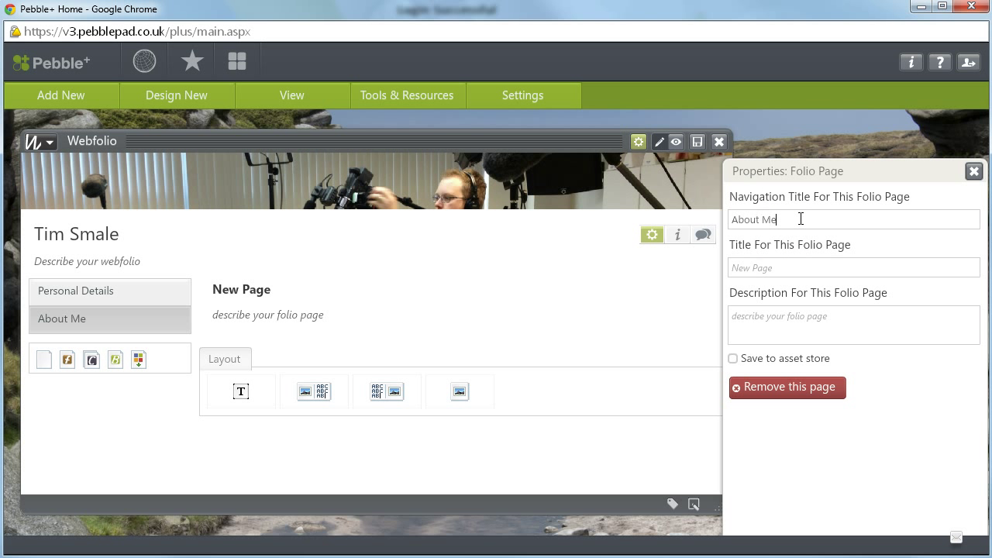
{"action": "left_click", "coordinate": [815, 262]}
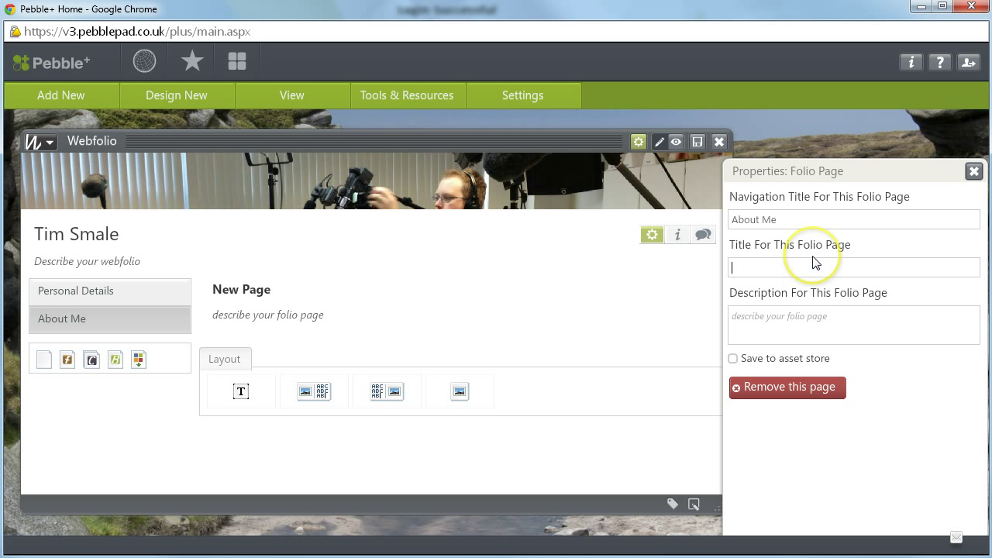
{"action": "type", "text": "Abount Me"}
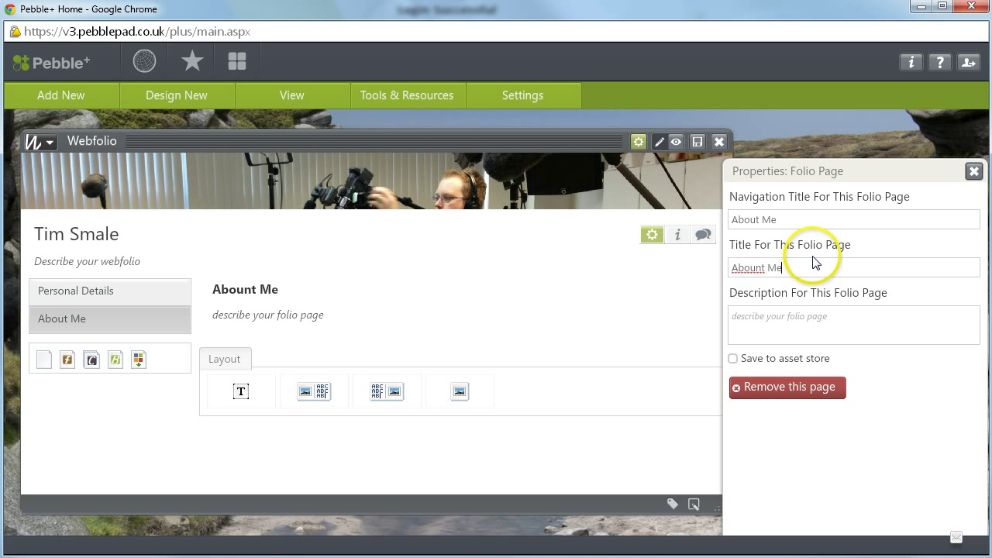
Add a text block with the email address and personal tutor's name to the Personal Details page and remove all its formatting.
{"action": "left_click", "coordinate": [132, 289]}
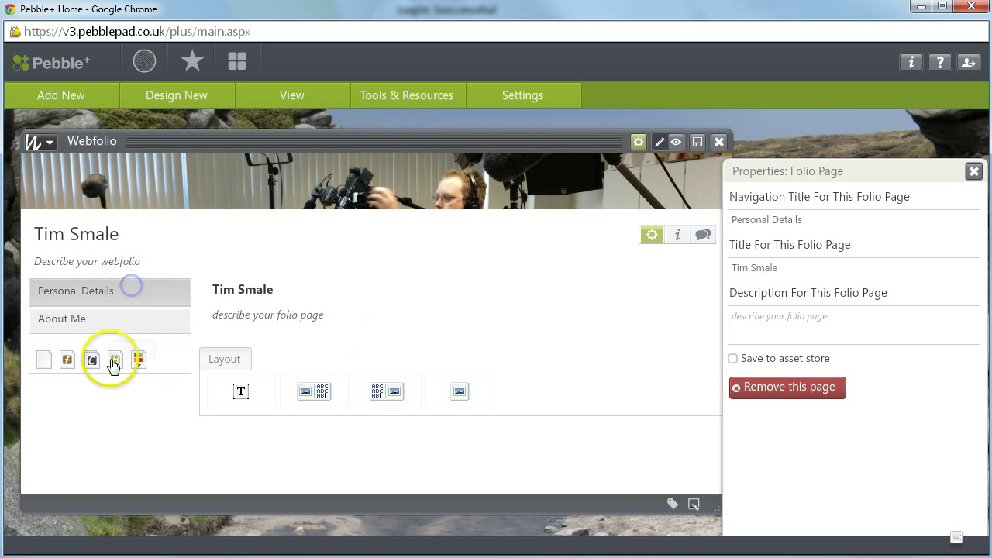
{"action": "left_click", "coordinate": [255, 395]}
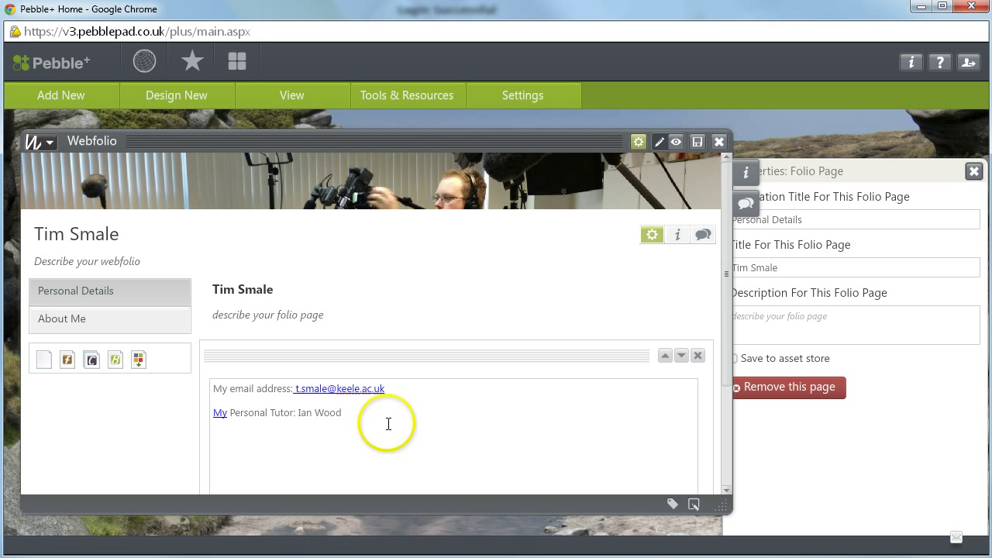
{"action": "left_click_drag", "start_coordinate": [381, 418], "coordinate": [206, 390]}
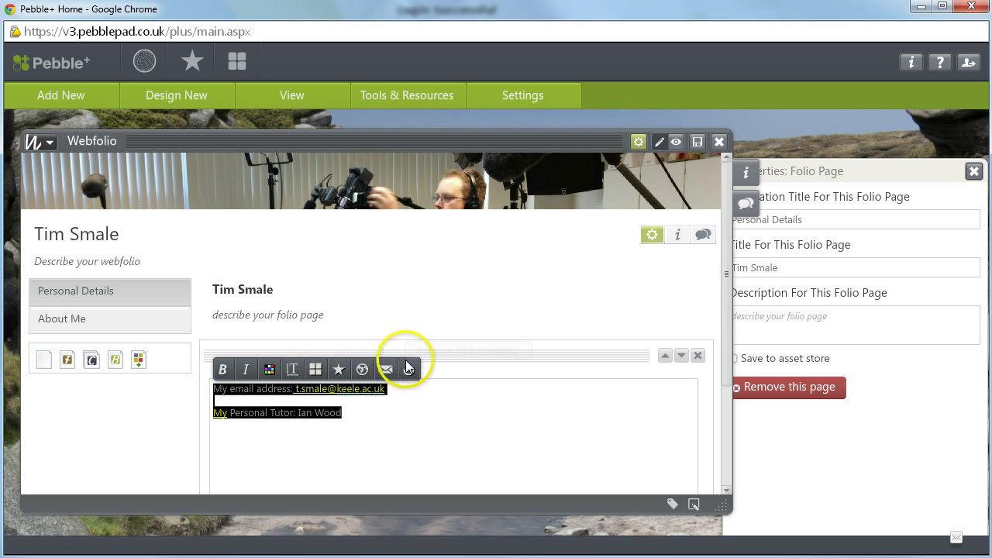
{"action": "left_click", "coordinate": [410, 366]}
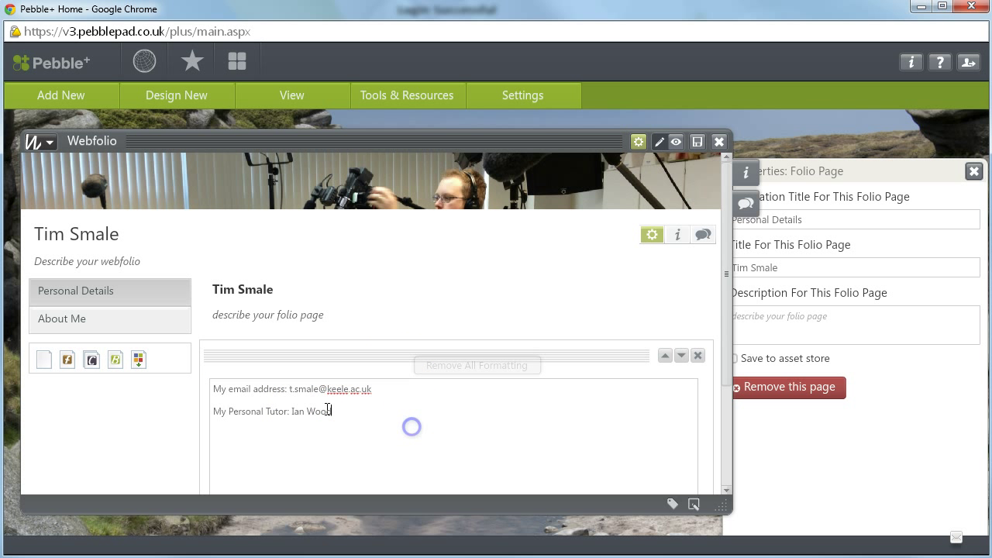
Apply the Sub-heading 1 style to the labels "My email address" and "My Personal Tutor".
{"action": "left_click_drag", "start_coordinate": [284, 390], "coordinate": [200, 389]}
{"action": "left_click", "coordinate": [291, 370]}
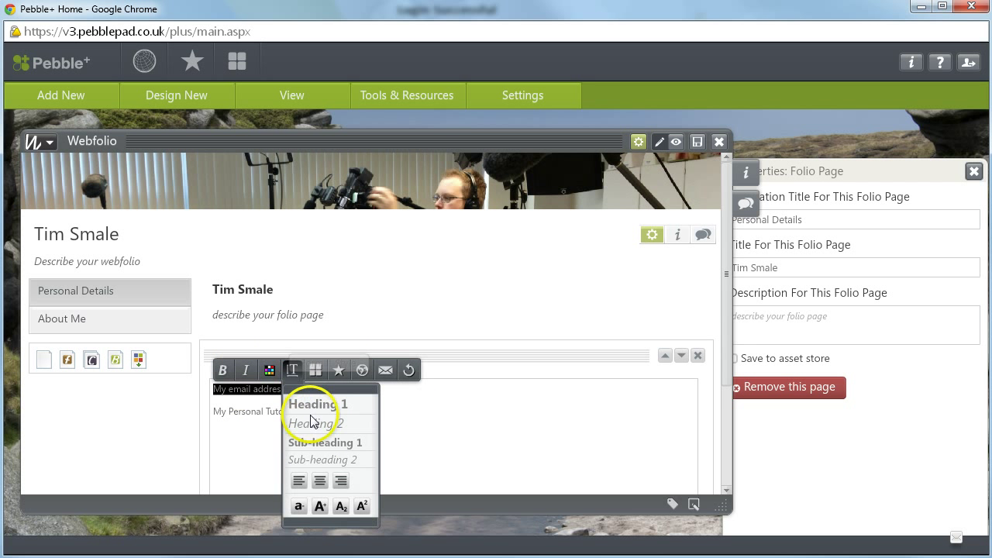
{"action": "left_click", "coordinate": [239, 414]}
{"action": "left_click_drag", "start_coordinate": [288, 412], "coordinate": [191, 414]}
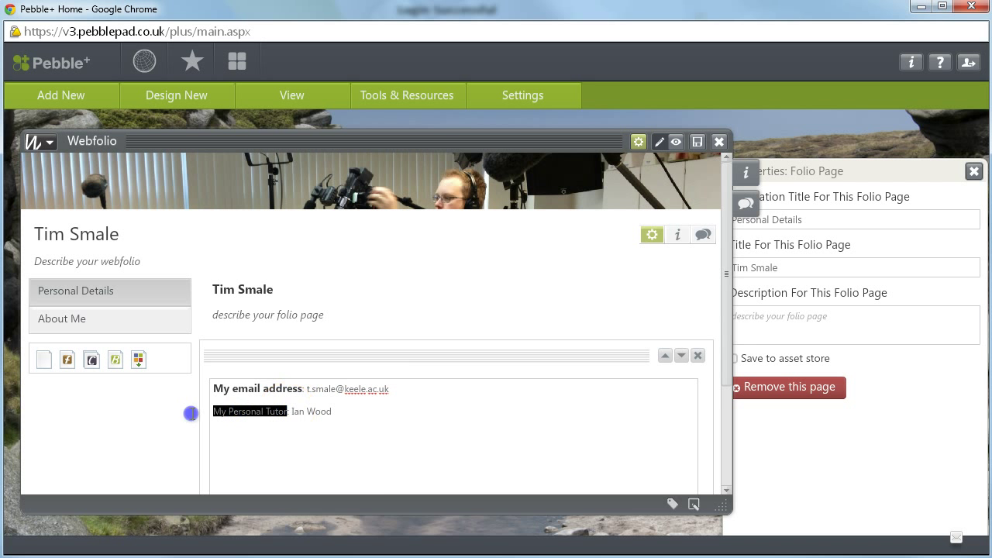
{"action": "left_click", "coordinate": [292, 392]}
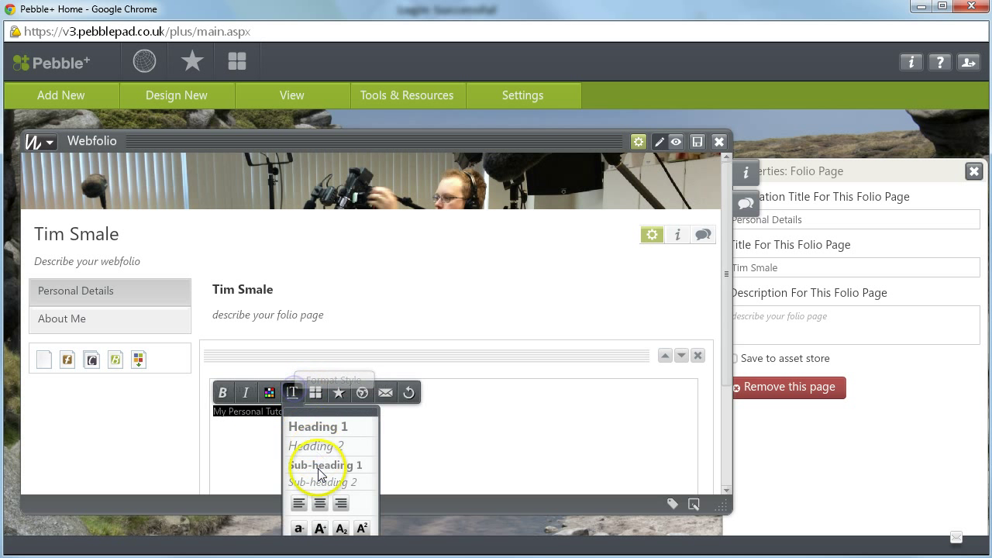
{"action": "left_click", "coordinate": [319, 465]}
Turn the email address in the text block into an email link to that same address.
{"action": "left_click_drag", "start_coordinate": [305, 389], "coordinate": [389, 389]}
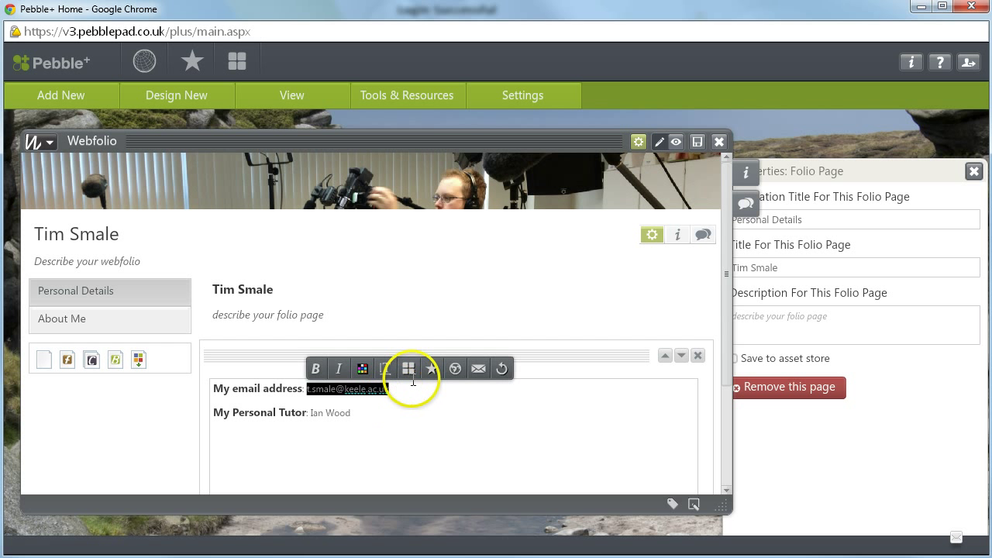
{"action": "left_click", "coordinate": [475, 369]}
{"action": "left_click", "coordinate": [482, 395]}
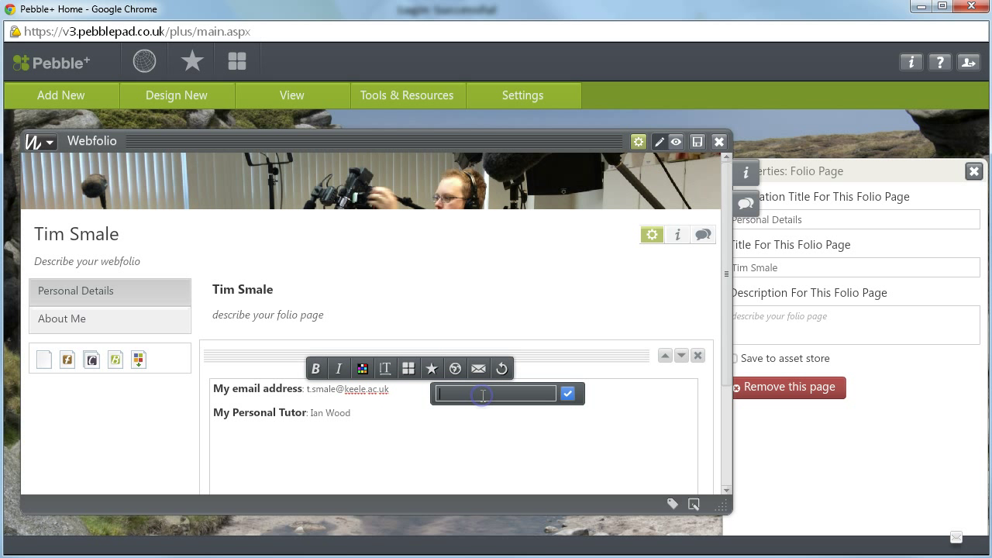
{"action": "left_click", "coordinate": [567, 393]}
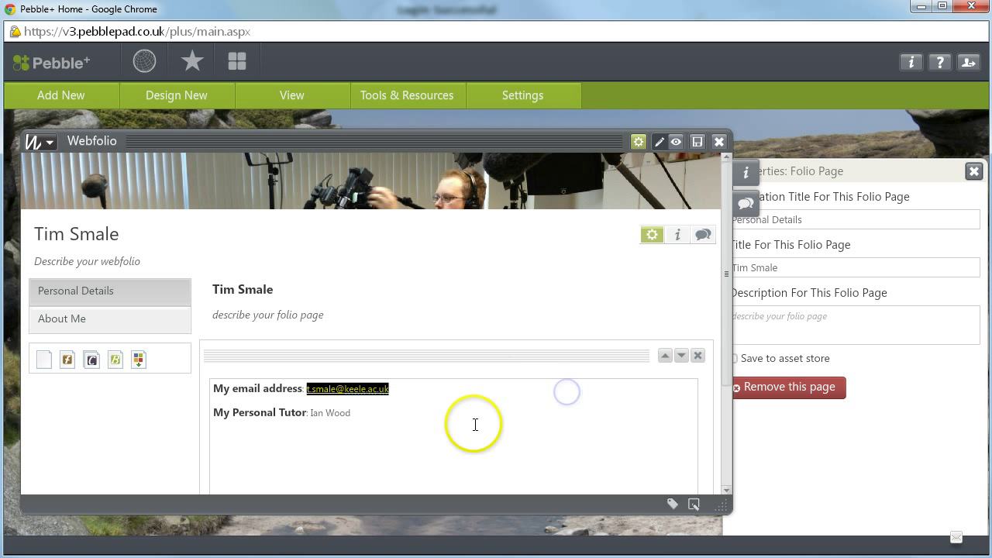
{"action": "left_click", "coordinate": [473, 424]}
Add a text block reading "I like...." to the About Me page, and save and close the webfolio.
{"action": "left_click", "coordinate": [78, 327]}
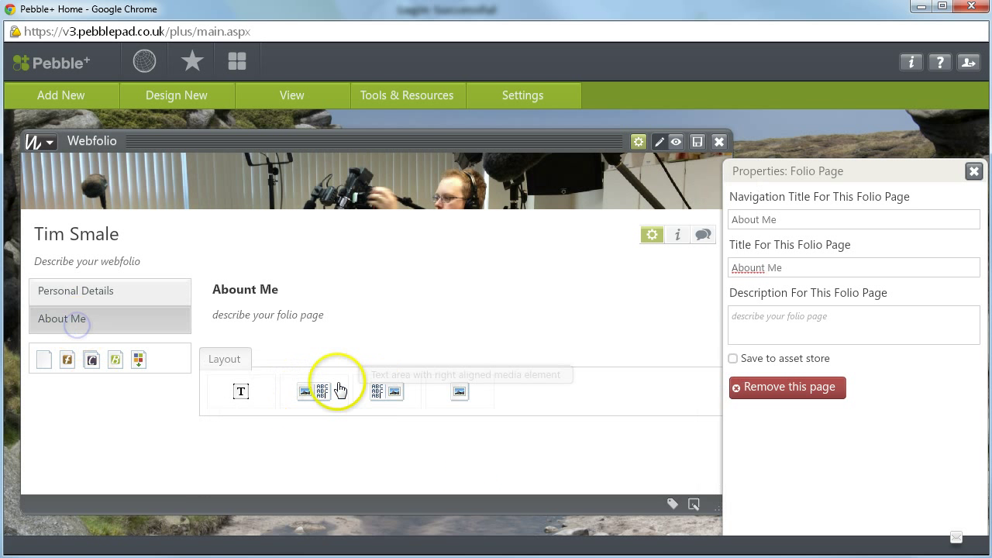
{"action": "left_click", "coordinate": [241, 394]}
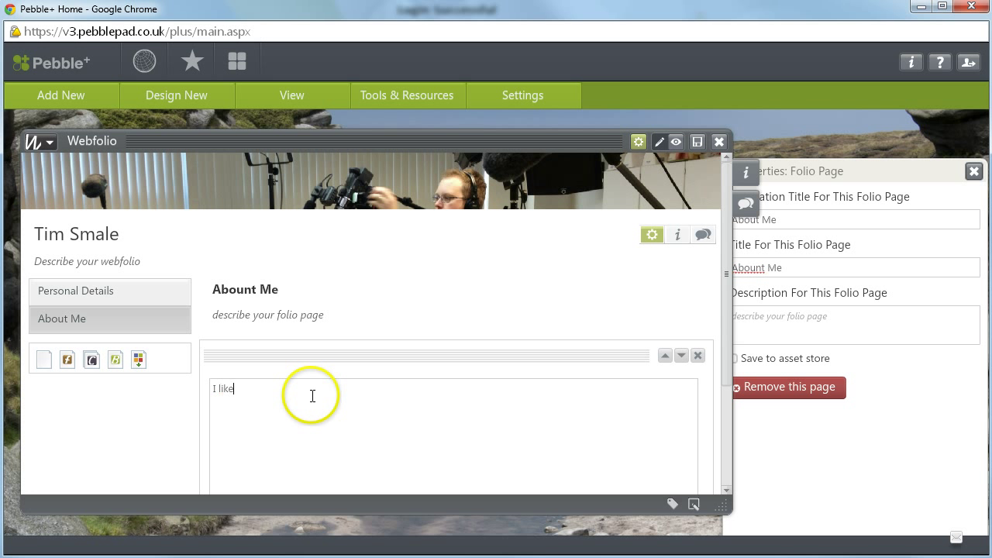
{"action": "left_click", "coordinate": [312, 396]}
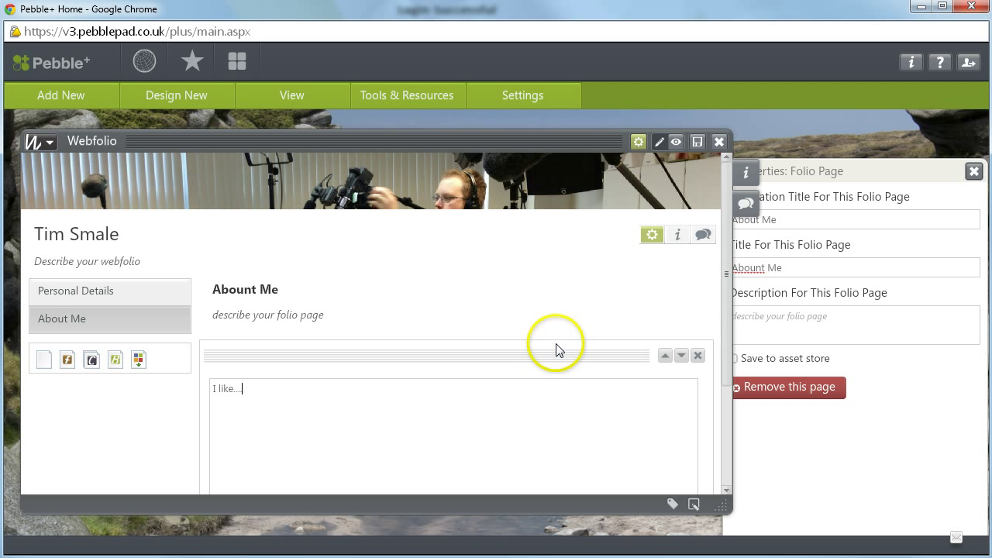
{"action": "left_click", "coordinate": [697, 142]}
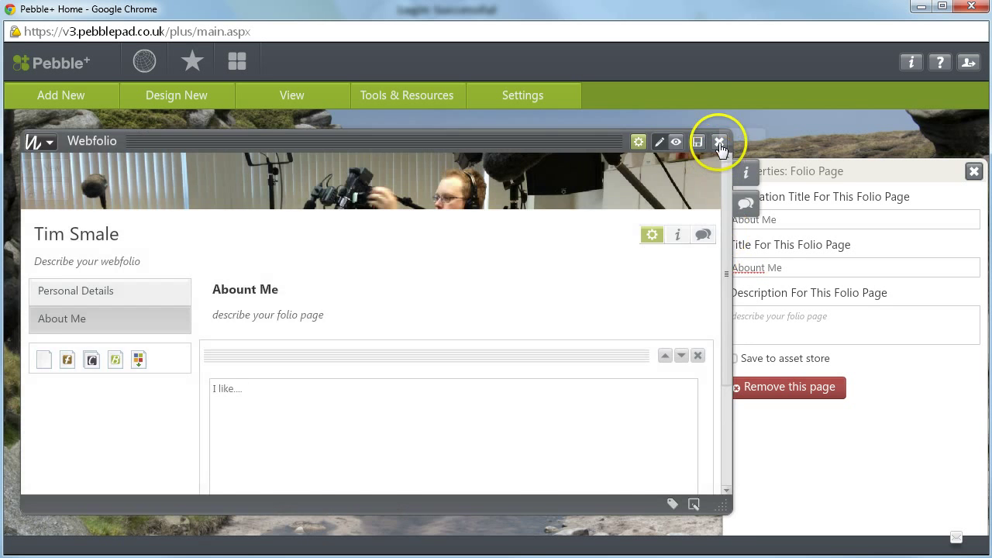
{"action": "left_click", "coordinate": [718, 141]}
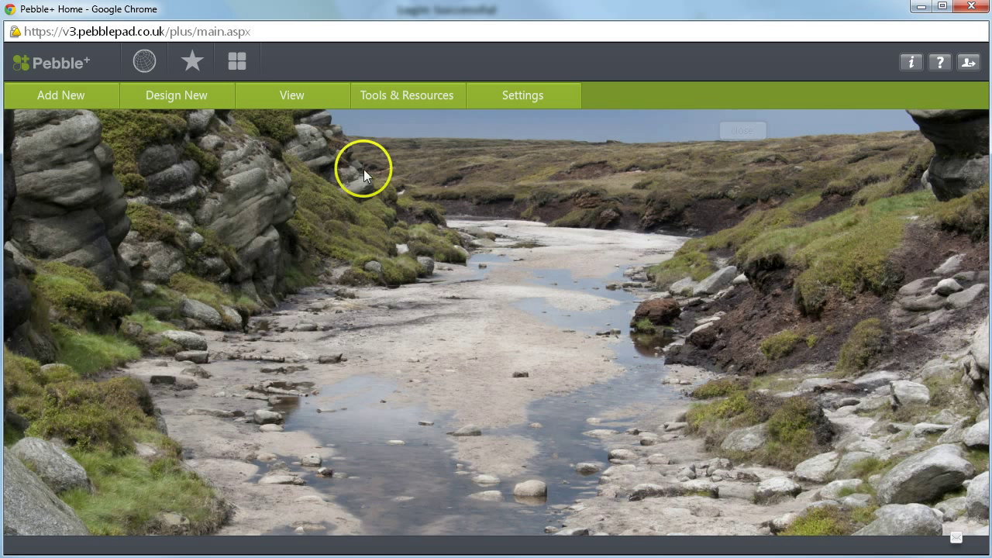
Create another new webfolio and title it "Year One Portfolio".
{"action": "left_click", "coordinate": [196, 95]}
{"action": "left_click", "coordinate": [195, 250]}
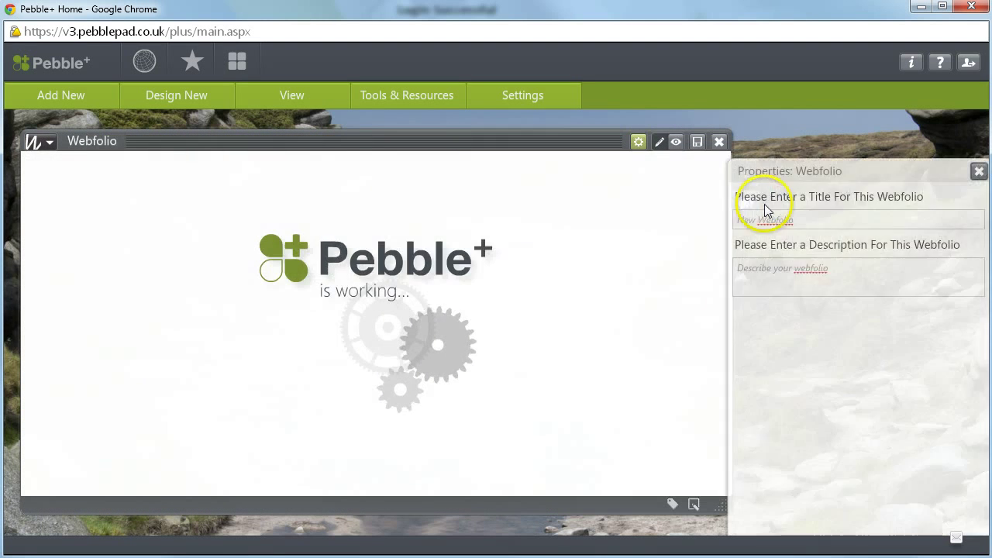
{"action": "left_click", "coordinate": [766, 217]}
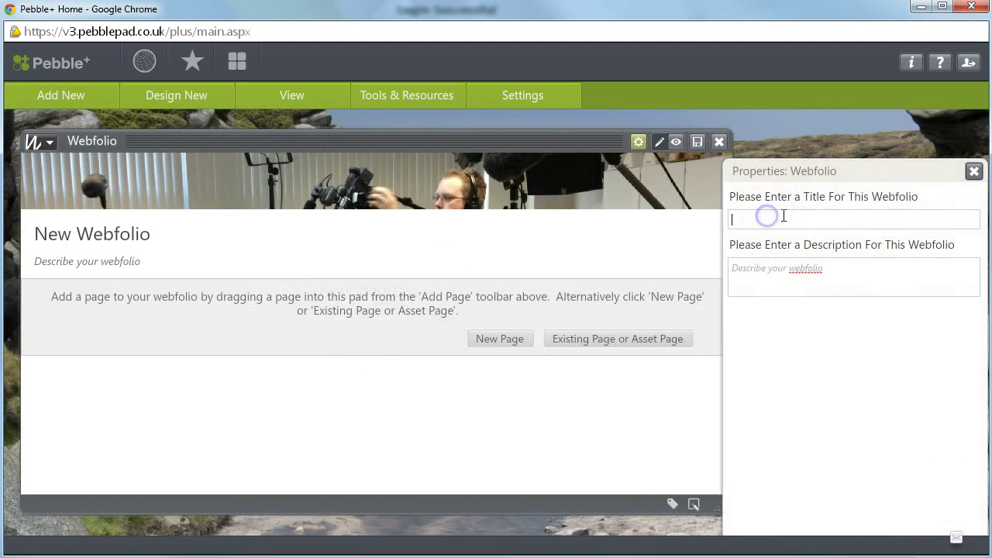
{"action": "type", "text": "Year "}
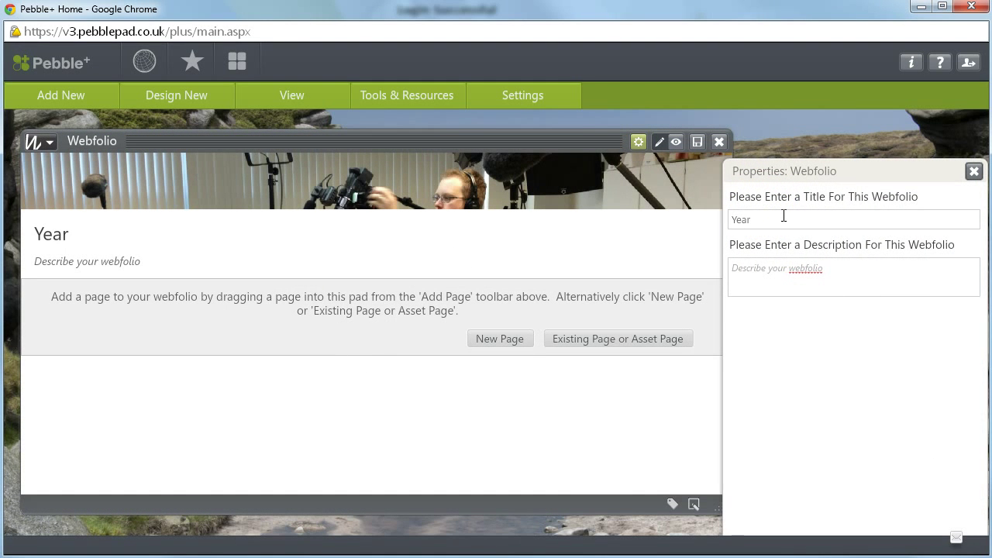
{"action": "type", "text": "One Portfolio"}
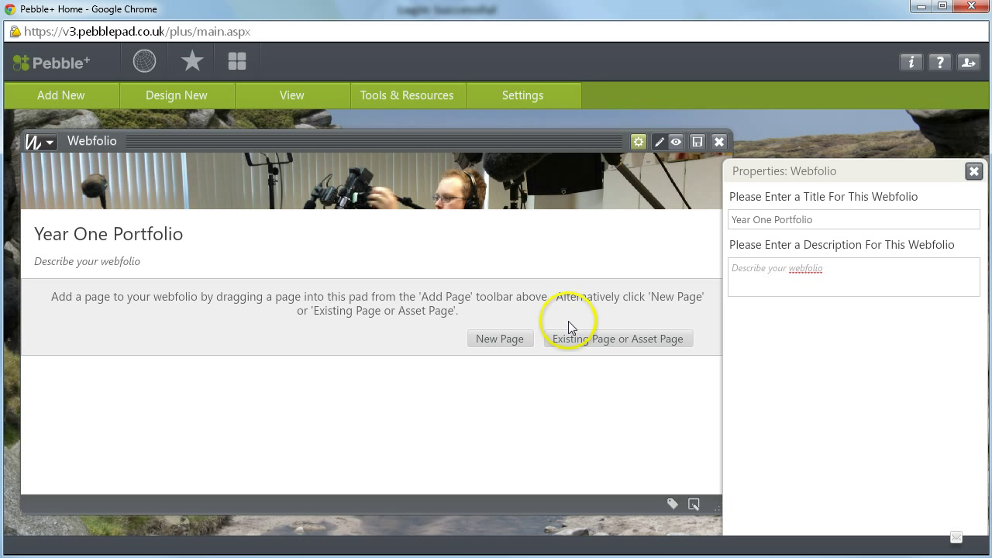
Add a new page with both its navigation title and page title set to "Certificates".
{"action": "left_click", "coordinate": [515, 341]}
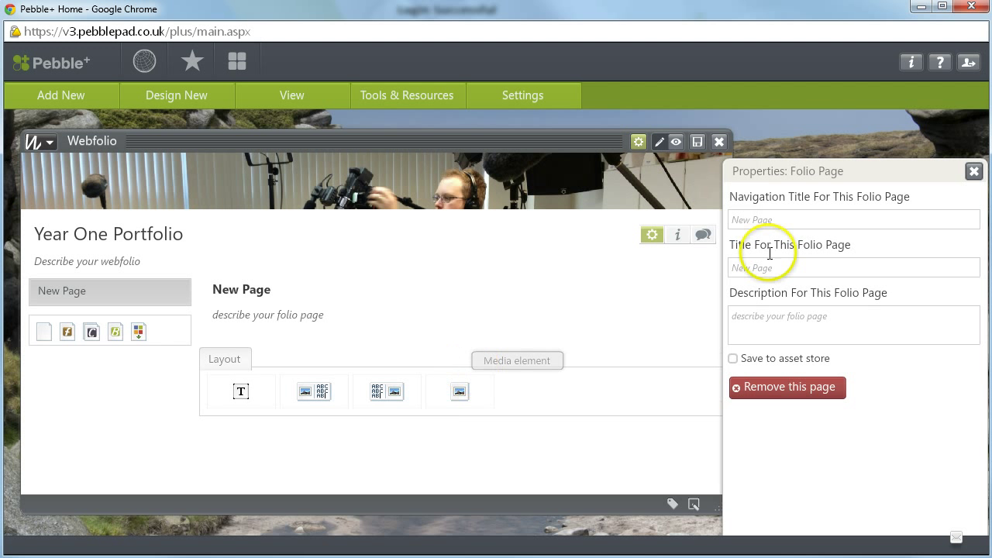
{"action": "left_click", "coordinate": [825, 221]}
{"action": "type", "text": "C"}
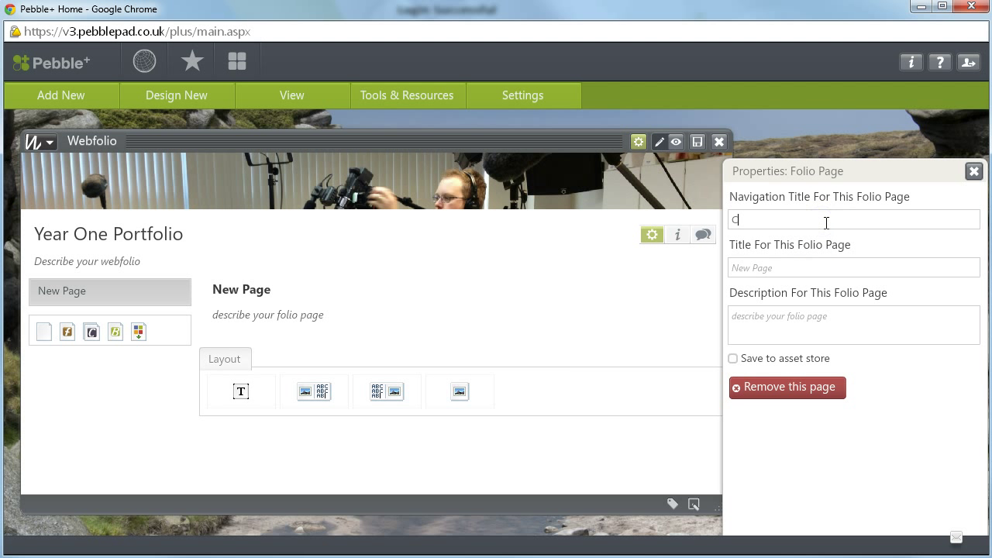
{"action": "type", "text": "ertificates"}
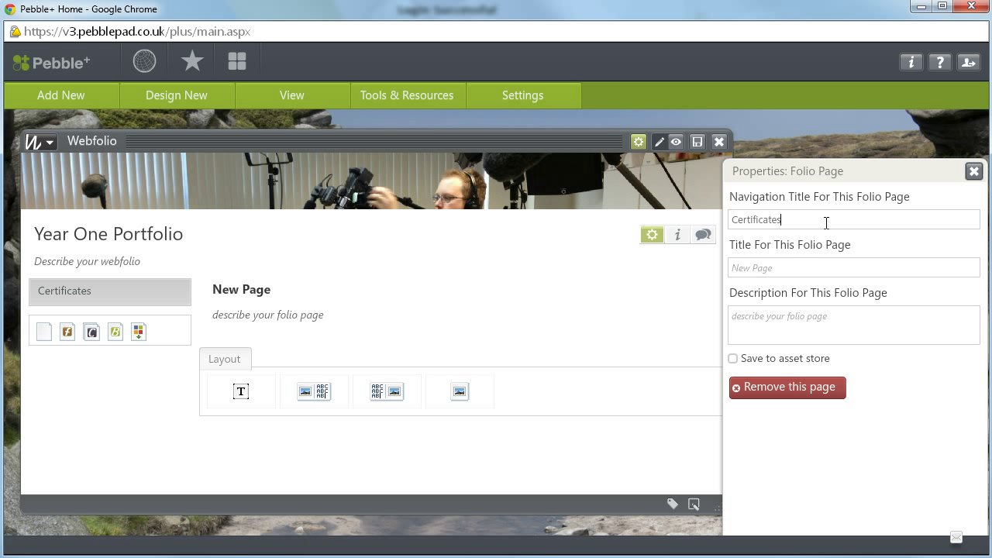
{"action": "left_click", "coordinate": [824, 262]}
{"action": "type", "text": "Cert"}
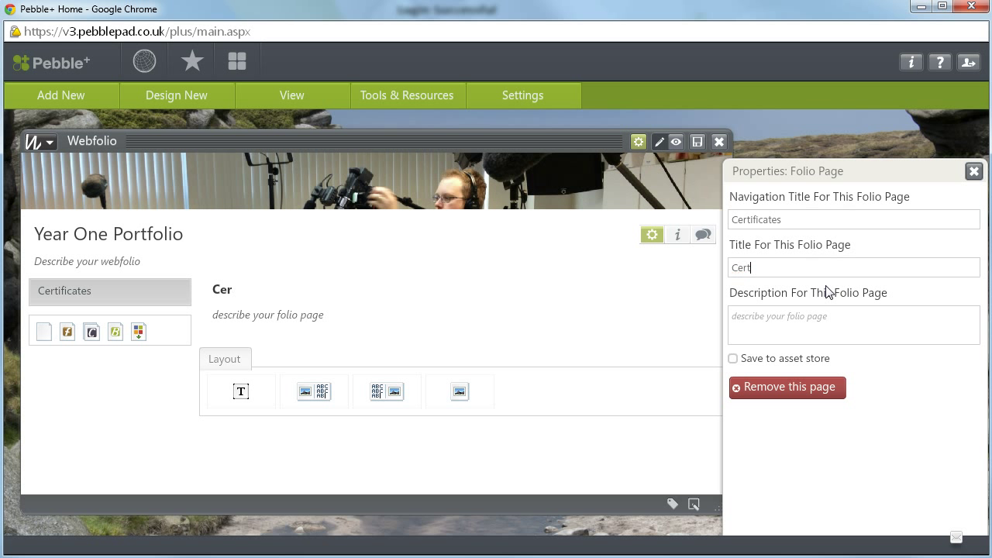
{"action": "type", "text": "ificates"}
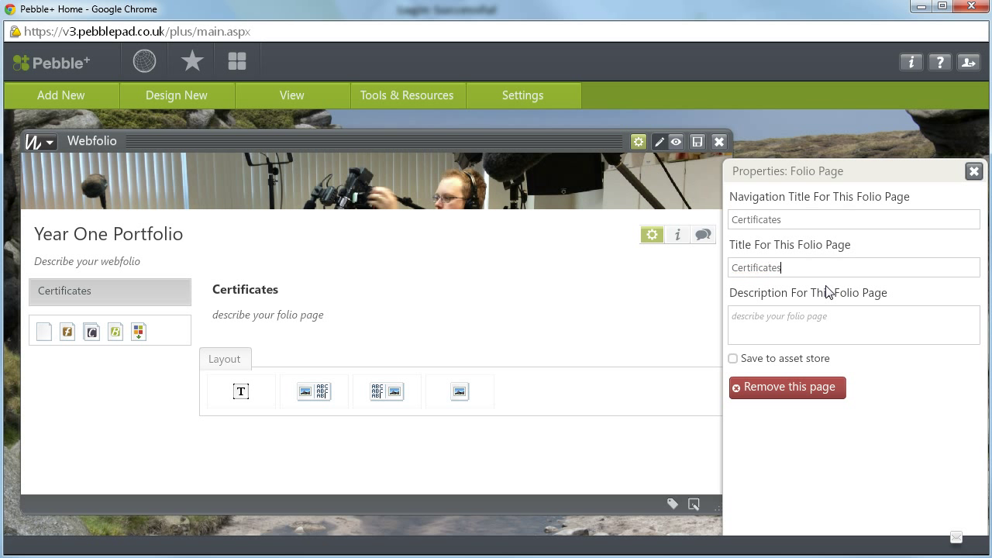
Add a new page with both its navigation title and page title set to "Practice Reflections".
{"action": "left_click", "coordinate": [43, 333]}
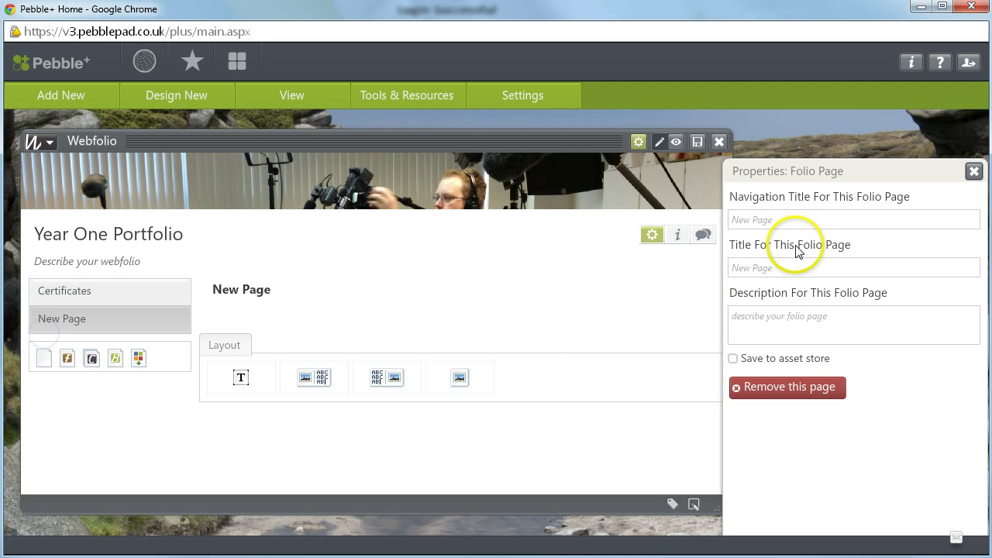
{"action": "left_click", "coordinate": [748, 218]}
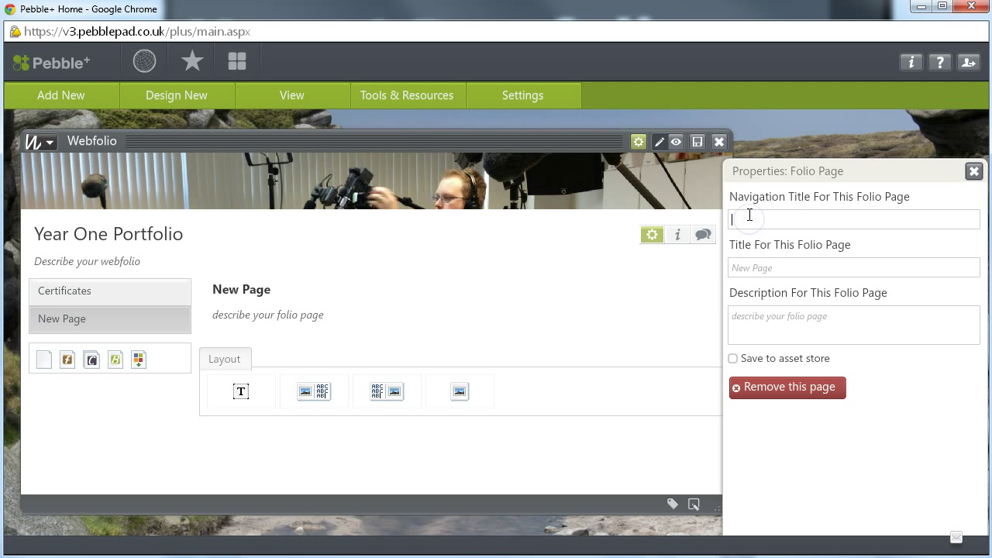
{"action": "type", "text": "Practice Relections"}
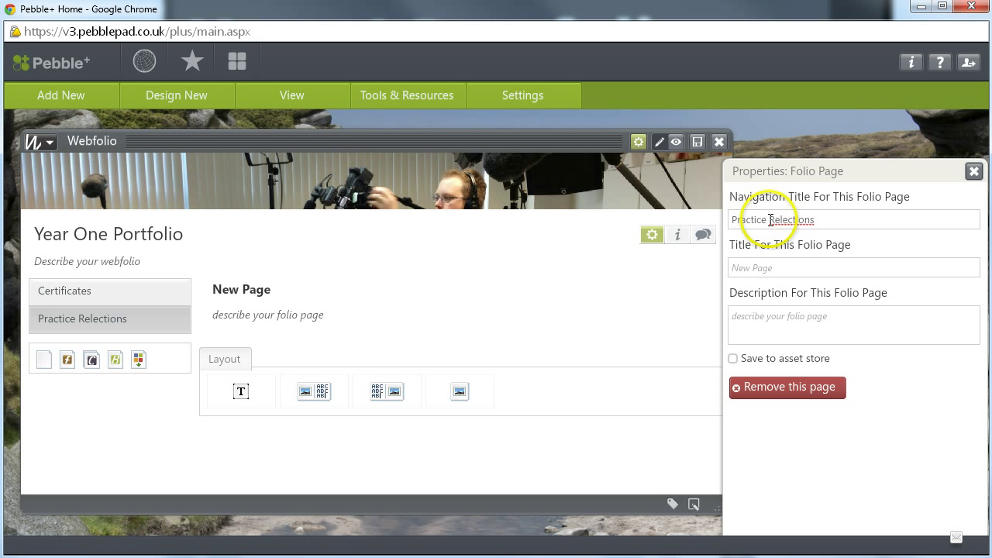
{"action": "left_click", "coordinate": [779, 219]}
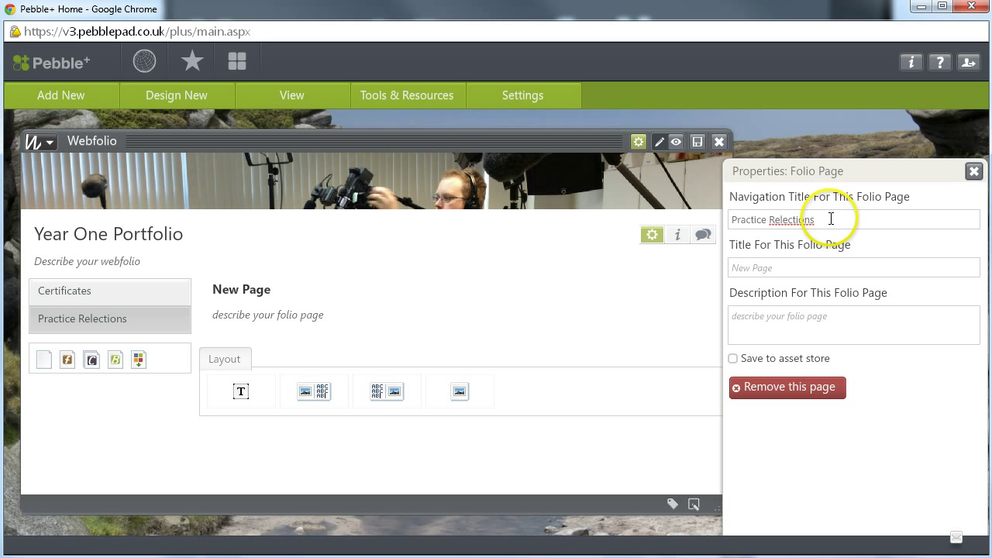
{"action": "type", "text": "f"}
{"action": "left_click", "coordinate": [828, 265]}
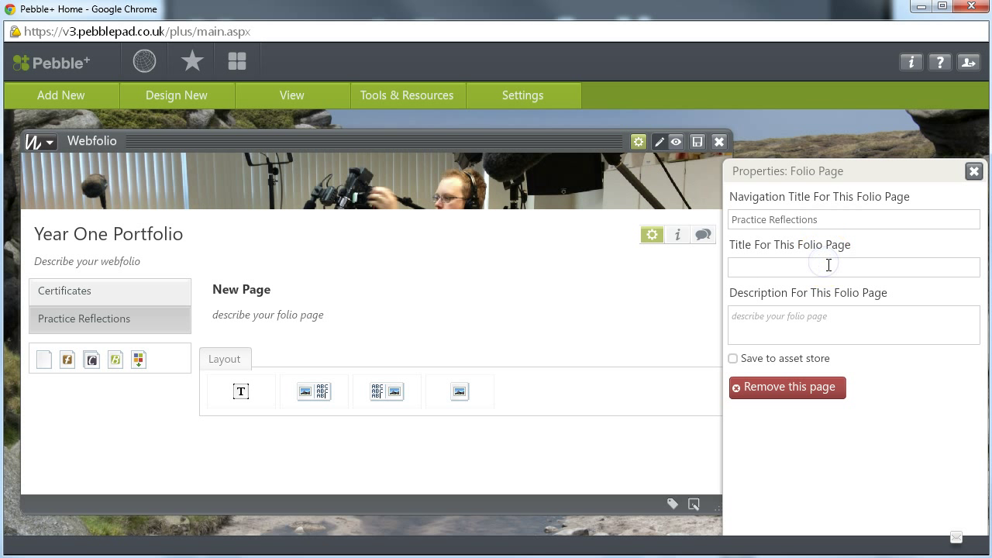
{"action": "type", "text": "Practice"}
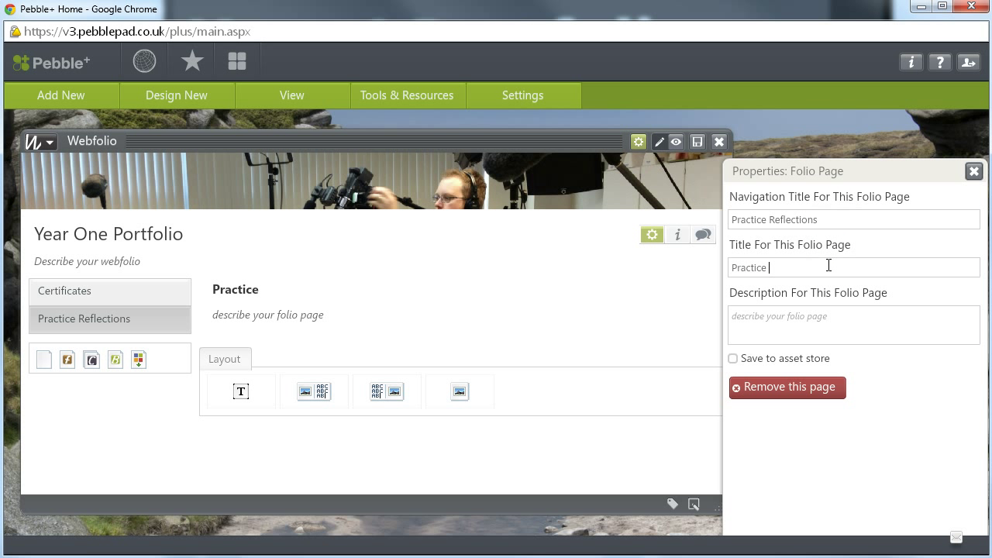
{"action": "type", "text": " Reflectio"}
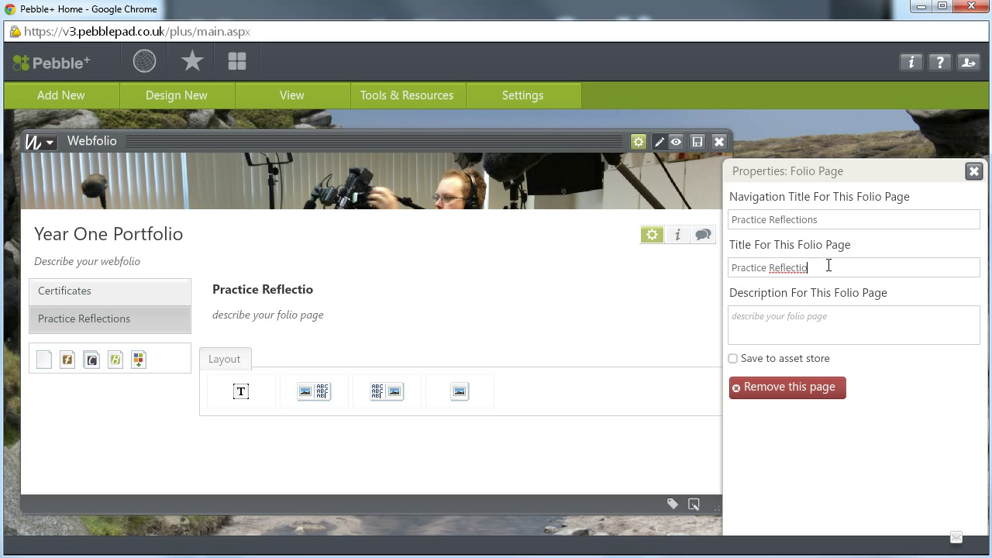
{"action": "type", "text": "ns"}
Add a page with navigation title "PDPs" and page title "Professional Development Plans", and save and close the webfolio.
{"action": "left_click", "coordinate": [42, 361]}
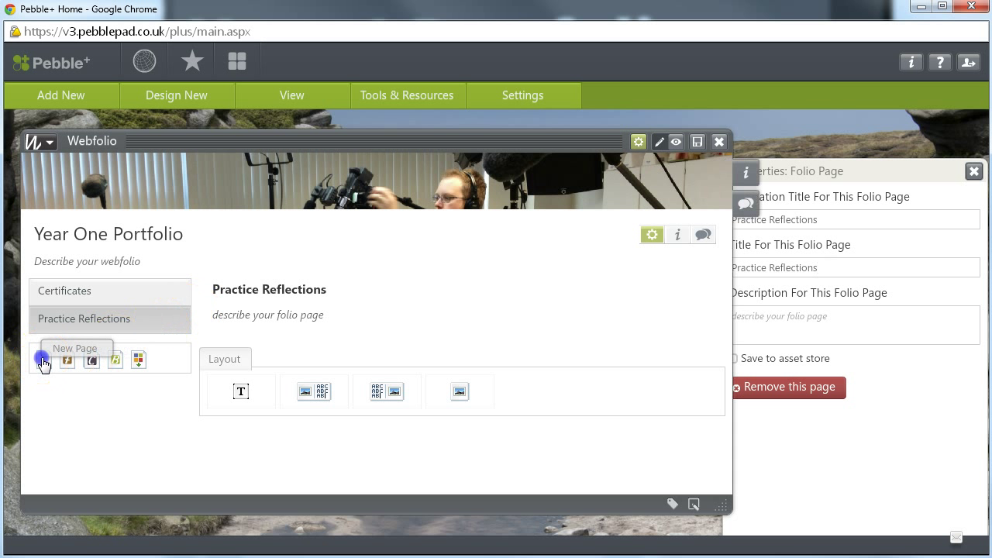
{"action": "left_click", "coordinate": [793, 217]}
{"action": "type", "text": "PDPs"}
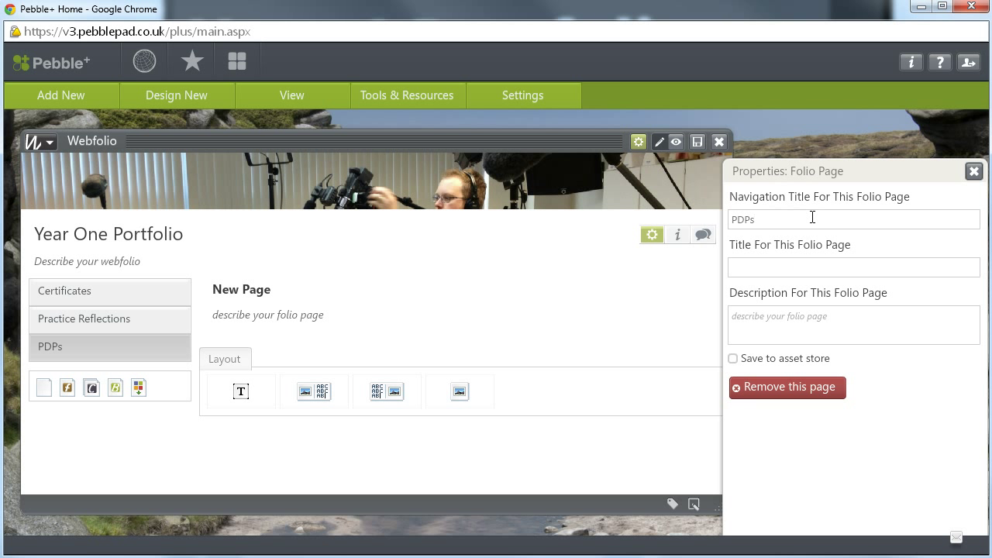
{"action": "type", "text": "Profess"}
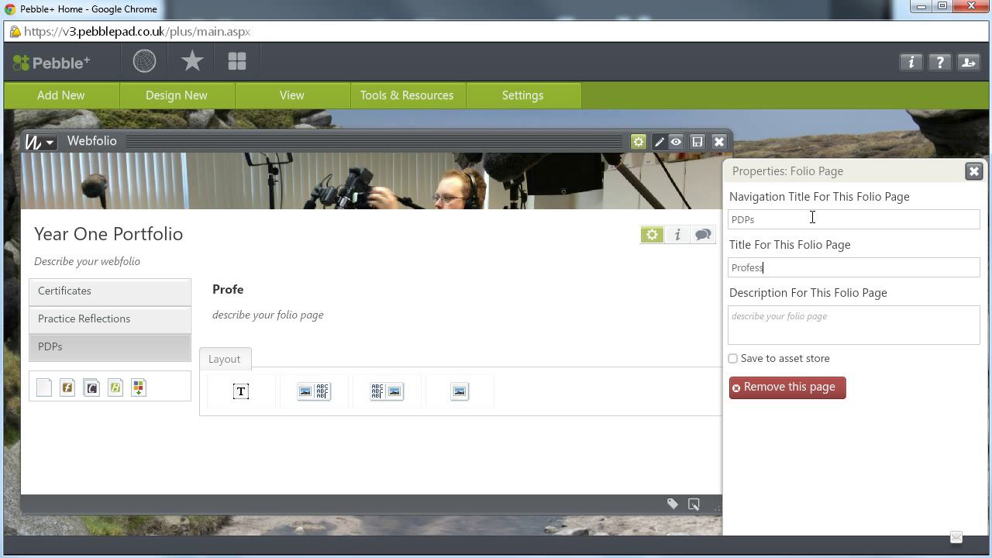
{"action": "type", "text": "ional Develo"}
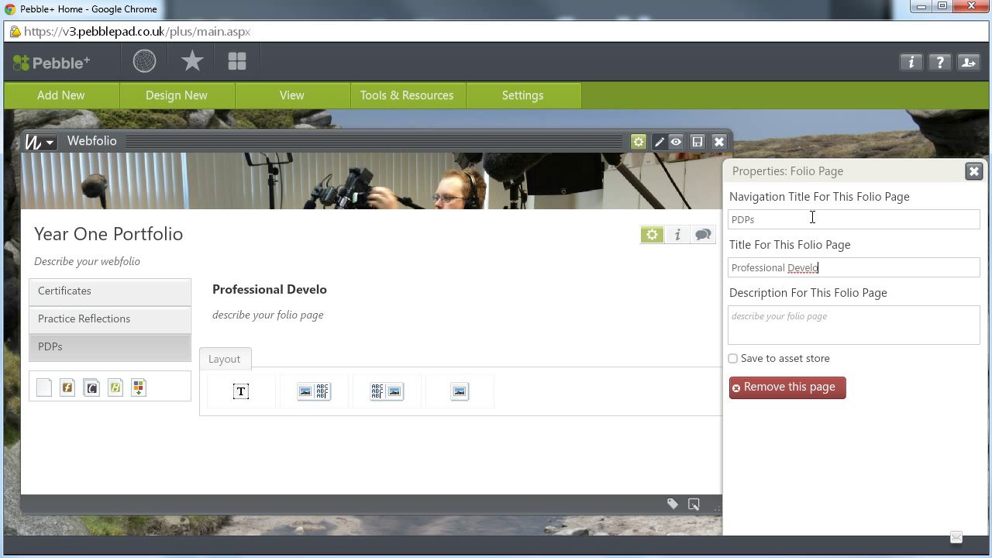
{"action": "type", "text": "pment P"}
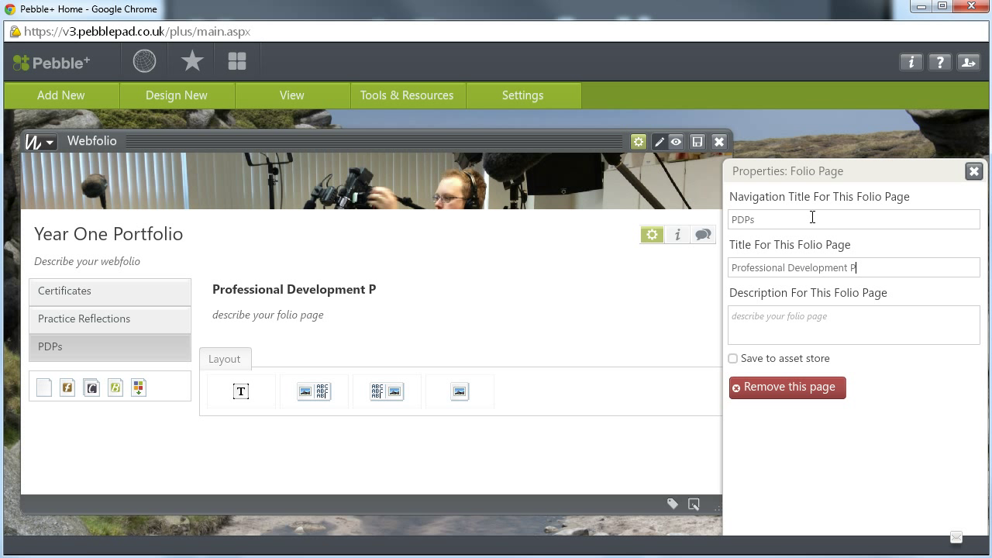
{"action": "type", "text": "land"}
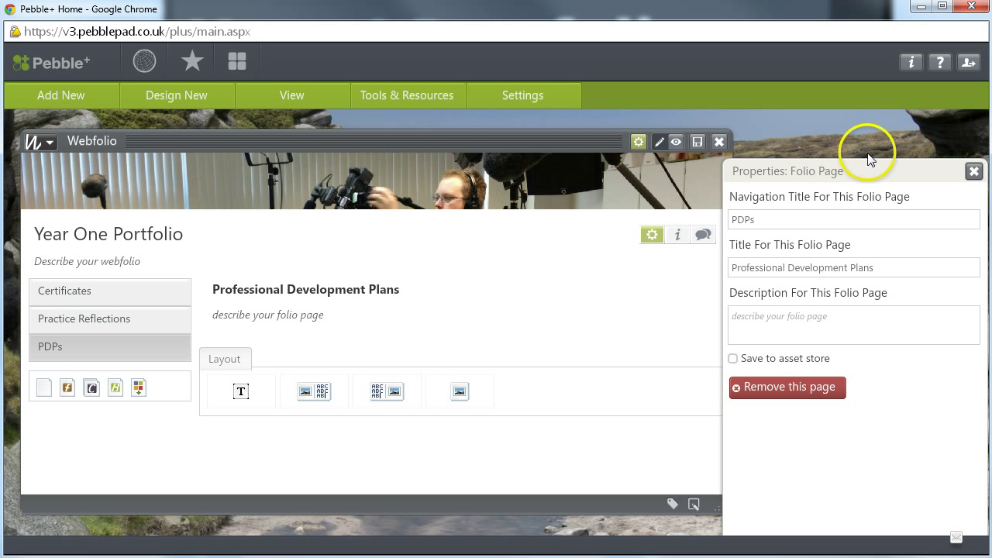
{"action": "left_click", "coordinate": [697, 144]}
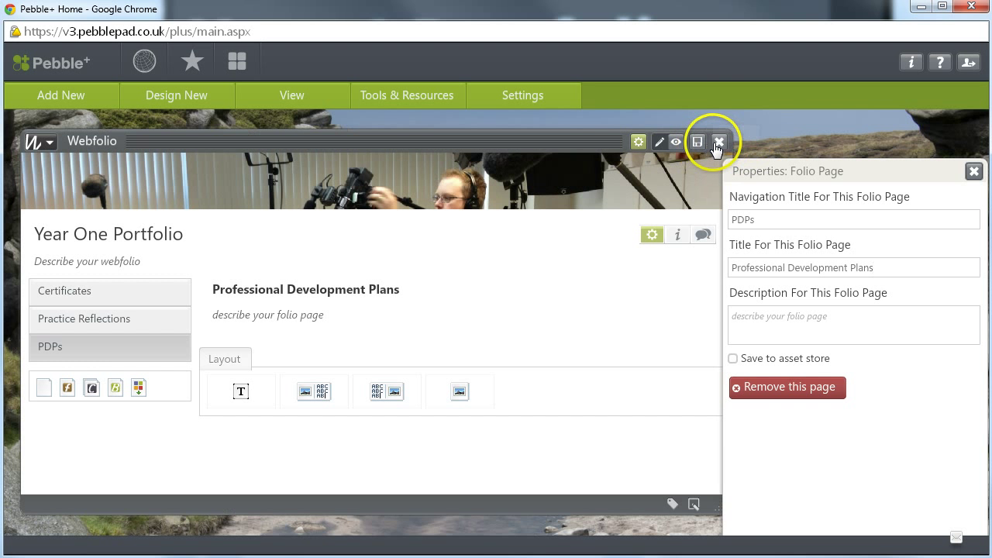
{"action": "left_click", "coordinate": [718, 141]}
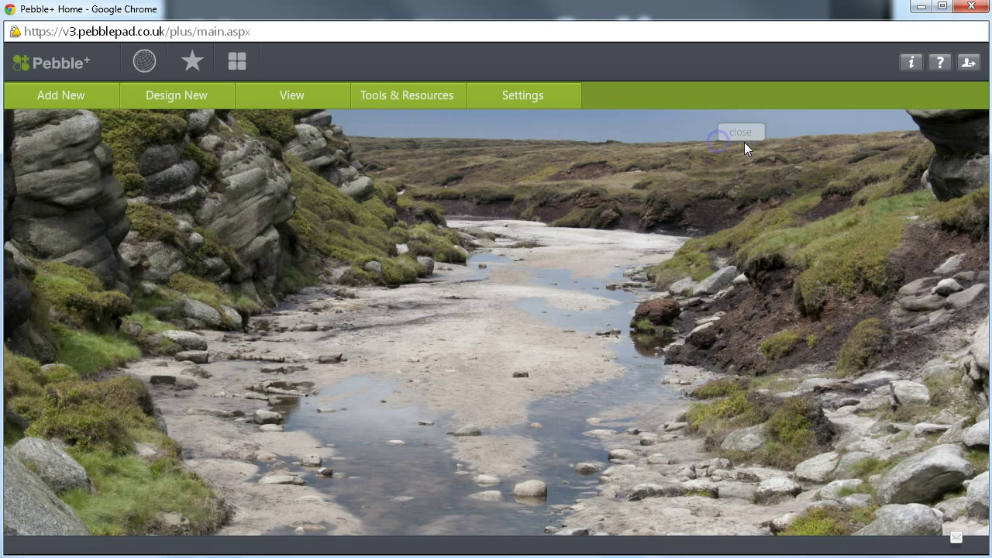
Create a new webfolio and title it "Professional Portfolio".
{"action": "left_click", "coordinate": [152, 96]}
{"action": "left_click", "coordinate": [168, 250]}
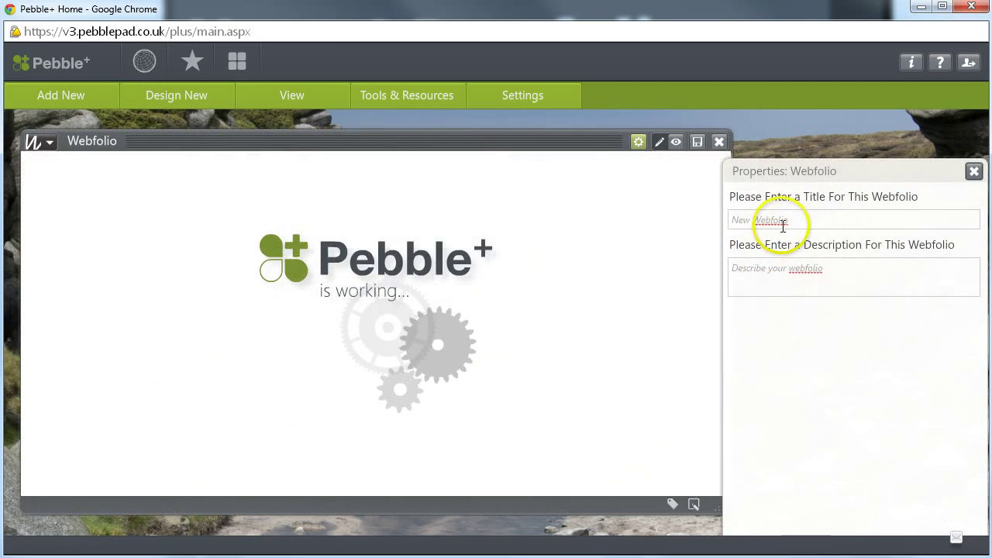
{"action": "left_click", "coordinate": [804, 221]}
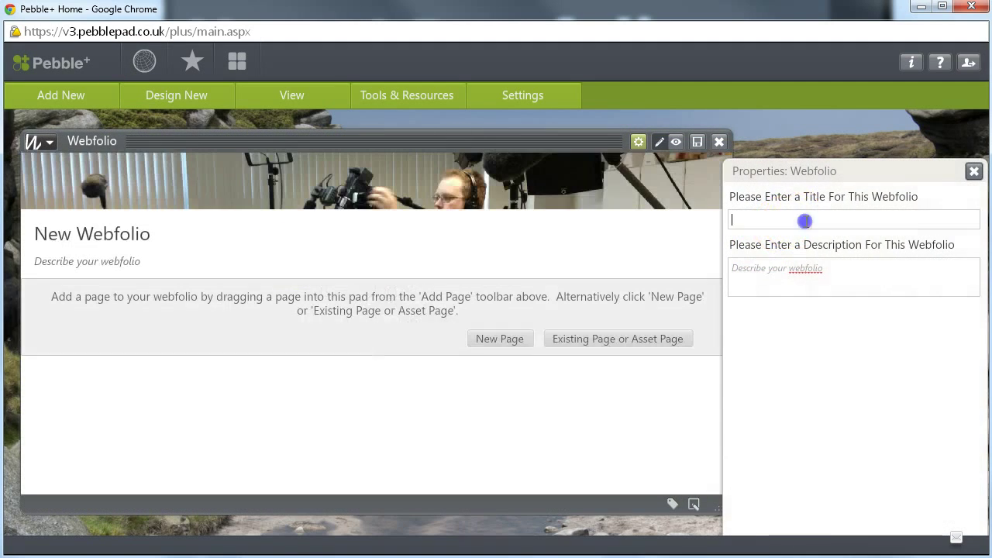
{"action": "type", "text": "Professiona"}
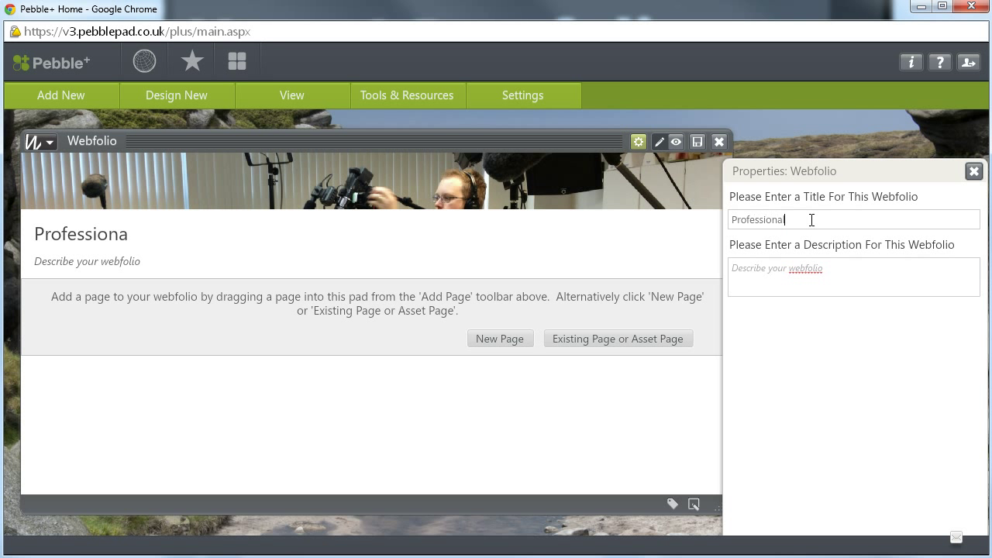
{"action": "type", "text": "l Portfolio"}
Insert the existing personal webfolio, with its Personal Details and About Me pages, into the Professional Portfolio.
{"action": "left_click", "coordinate": [588, 343]}
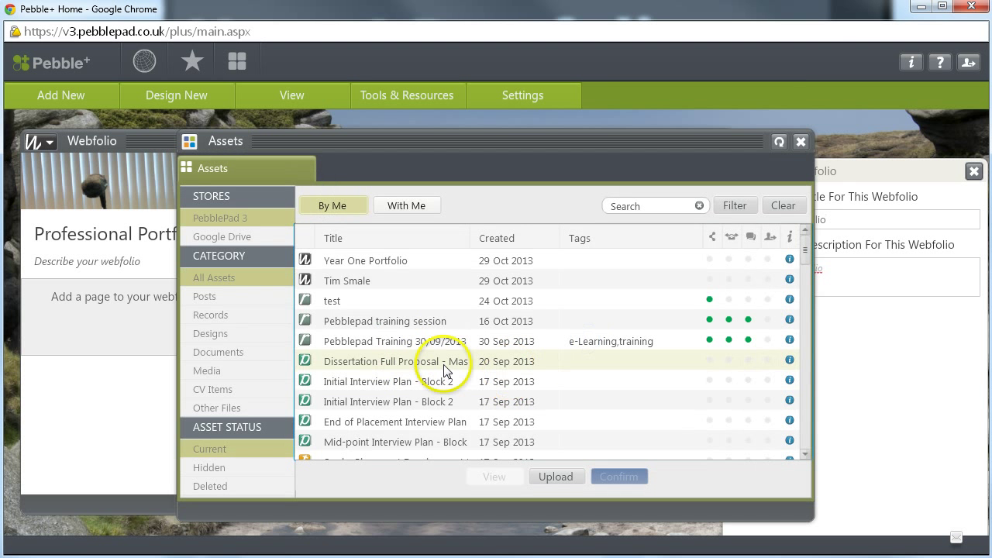
{"action": "left_click", "coordinate": [357, 280]}
{"action": "left_click", "coordinate": [626, 485]}
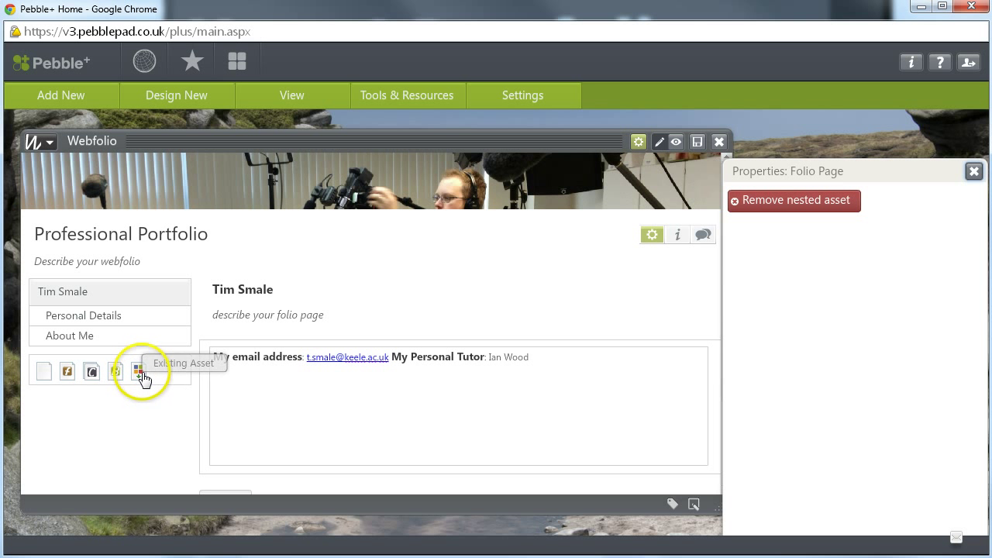
Nest the existing Year One Portfolio webfolio in the Professional Portfolio as well, and save it.
{"action": "left_click", "coordinate": [138, 378]}
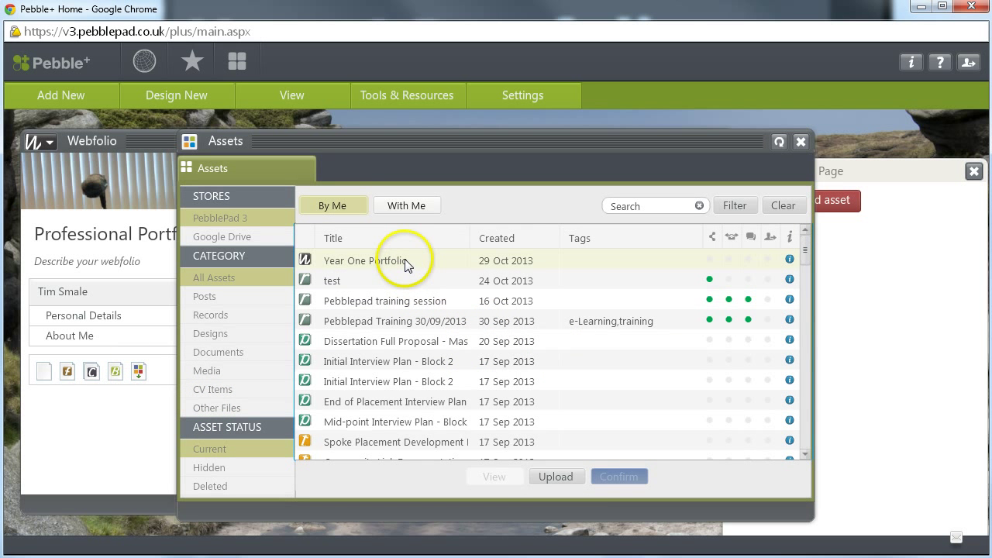
{"action": "left_click", "coordinate": [410, 261]}
{"action": "left_click", "coordinate": [639, 477]}
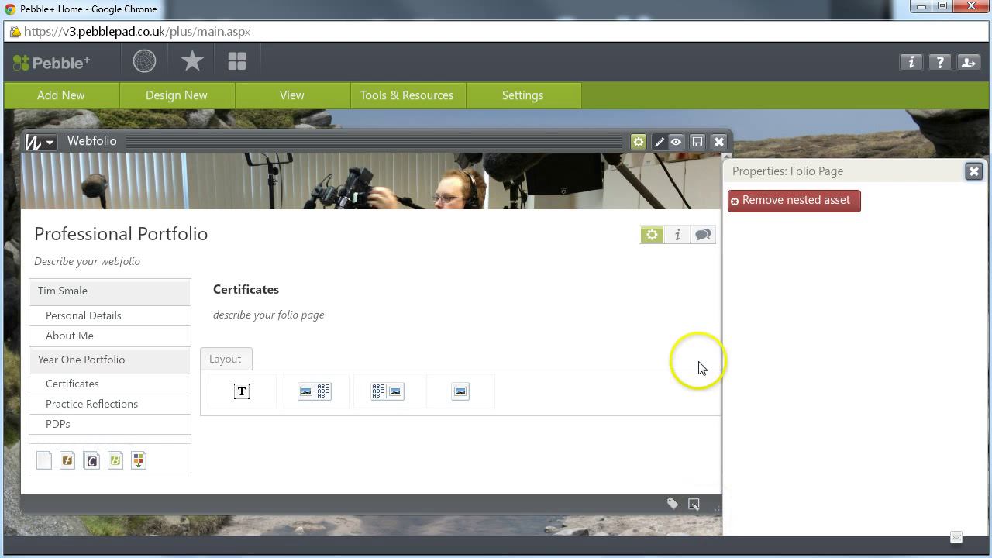
{"action": "left_click", "coordinate": [698, 144]}
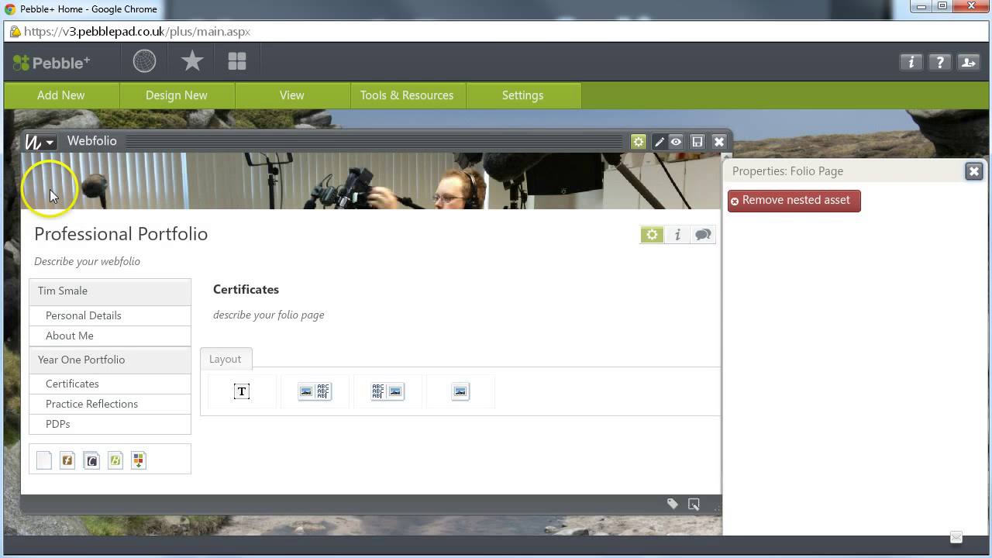
Submit the Professional Portfolio to the "Nursing Professional Portfolio Set 09-13" workspace, agreeing to the usage statement.
{"action": "left_click", "coordinate": [45, 146]}
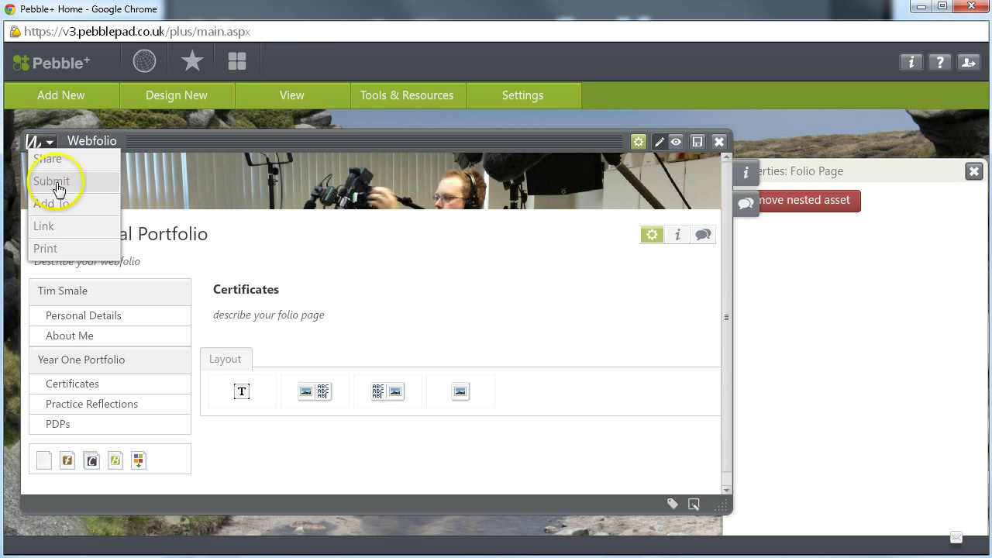
{"action": "left_click", "coordinate": [56, 185]}
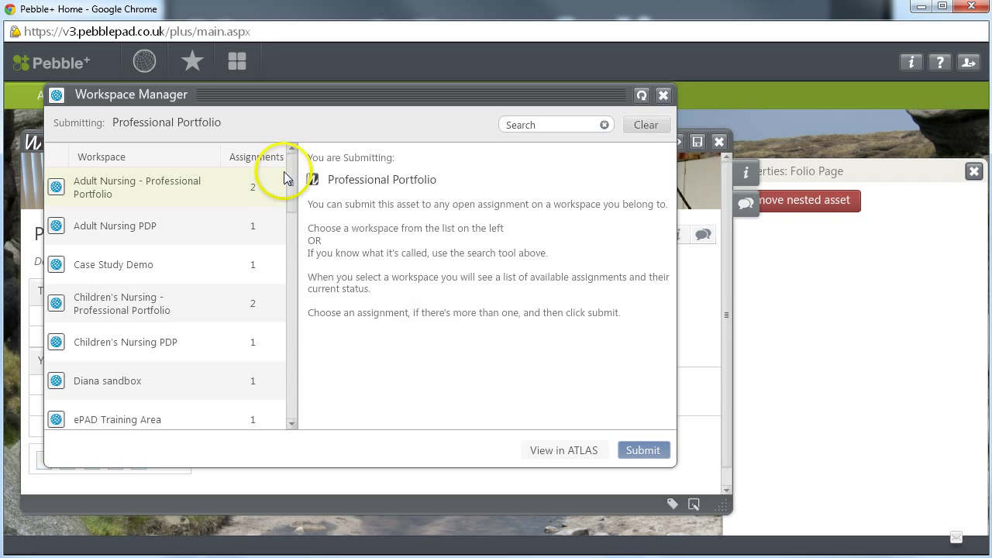
{"action": "left_click_drag", "start_coordinate": [292, 177], "coordinate": [289, 276]}
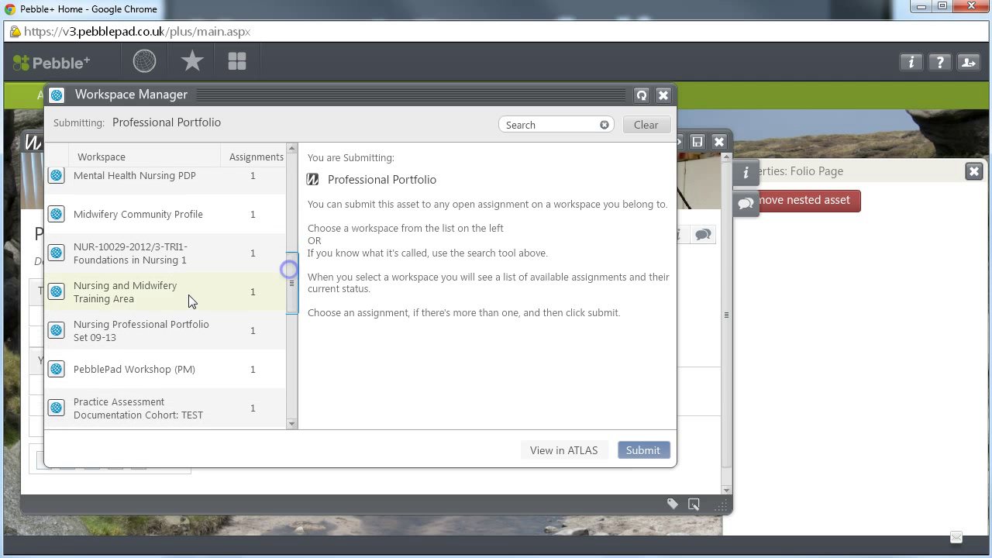
{"action": "left_click", "coordinate": [134, 335]}
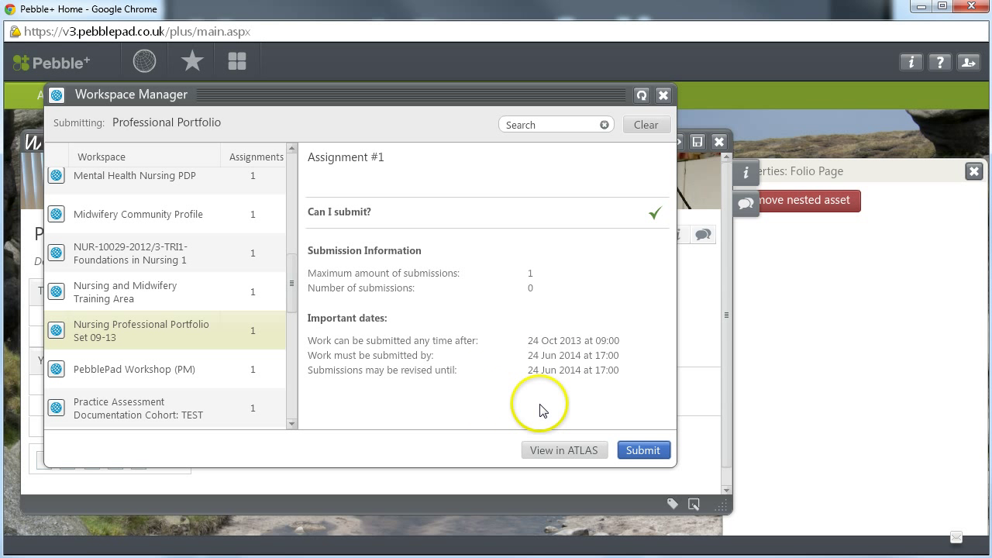
{"action": "left_click", "coordinate": [642, 454]}
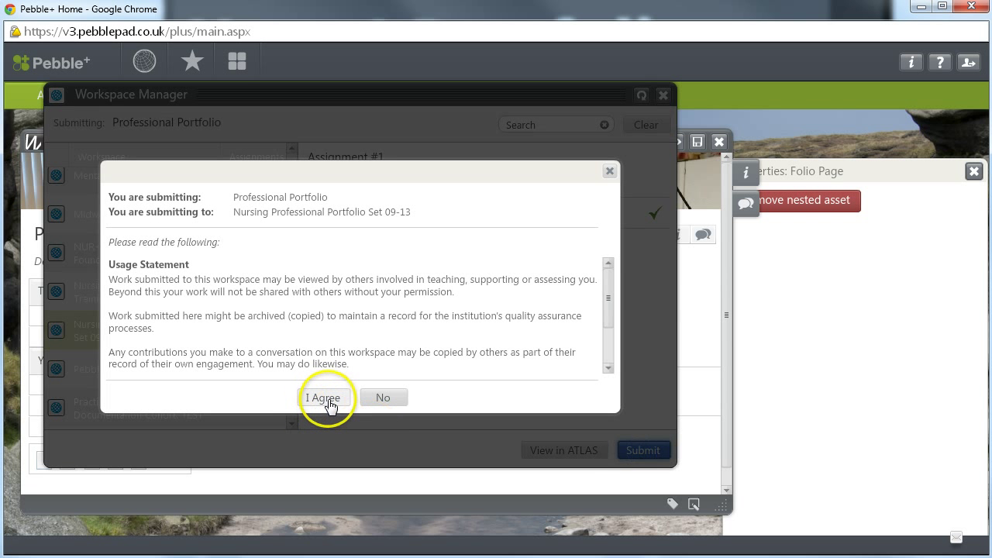
{"action": "left_click", "coordinate": [326, 399]}
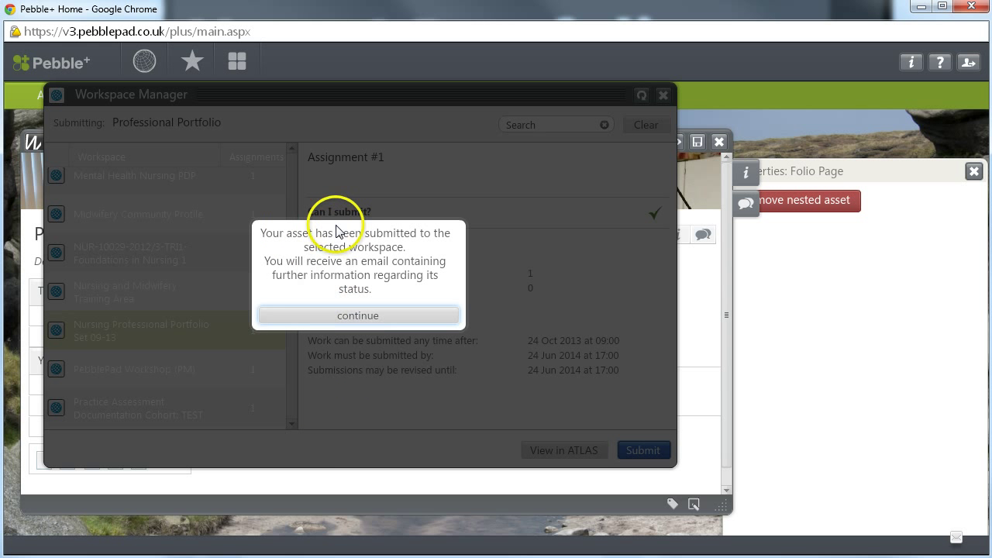
{"action": "left_click", "coordinate": [347, 315]}
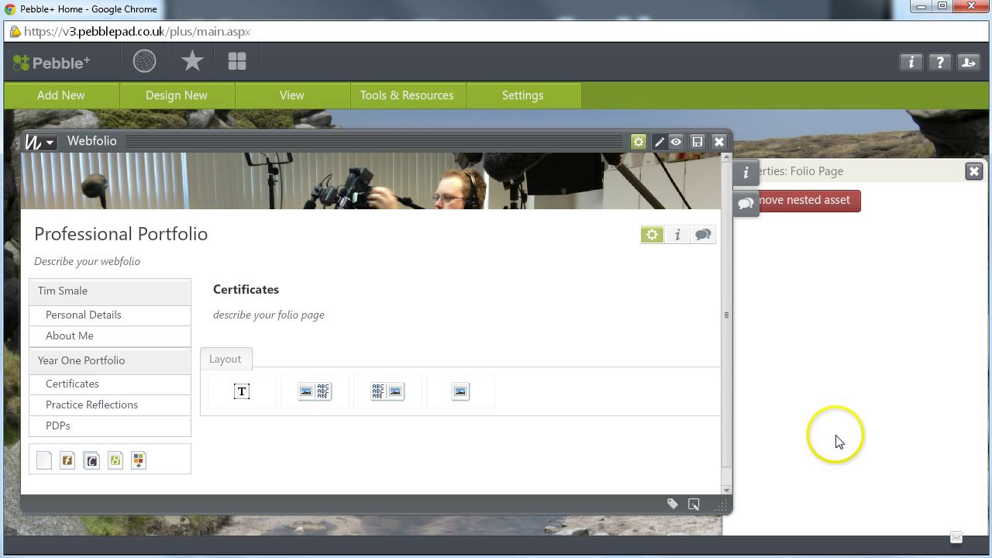
Read the full message about the Professional Portfolio submission in the Message Centre, and close both it and the webfolio.
{"action": "left_click", "coordinate": [958, 545]}
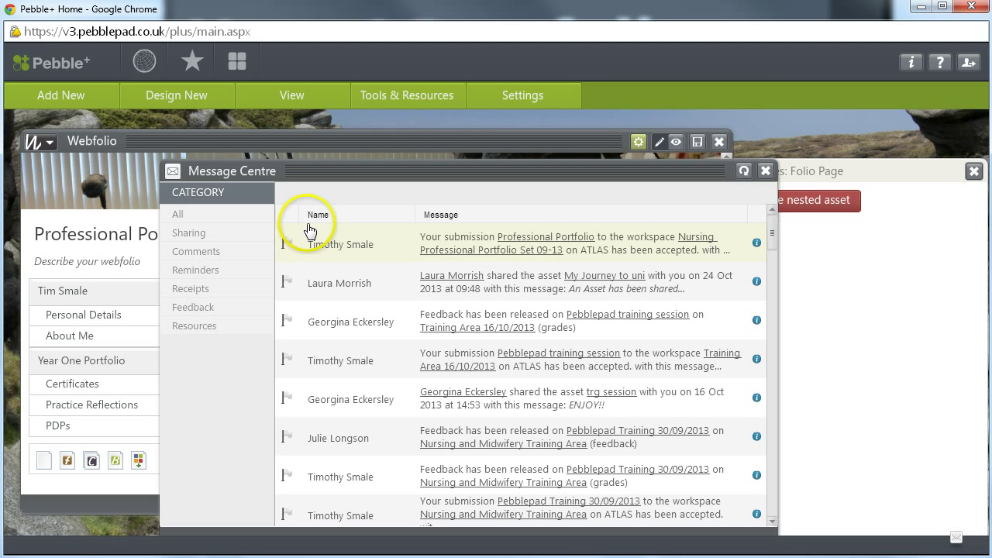
{"action": "left_click", "coordinate": [369, 249]}
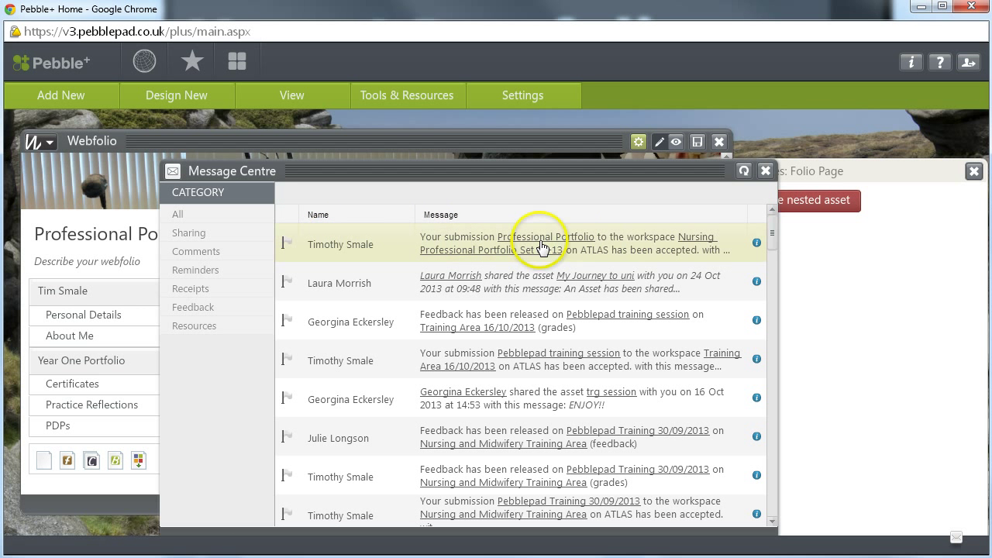
{"action": "left_click", "coordinate": [756, 242]}
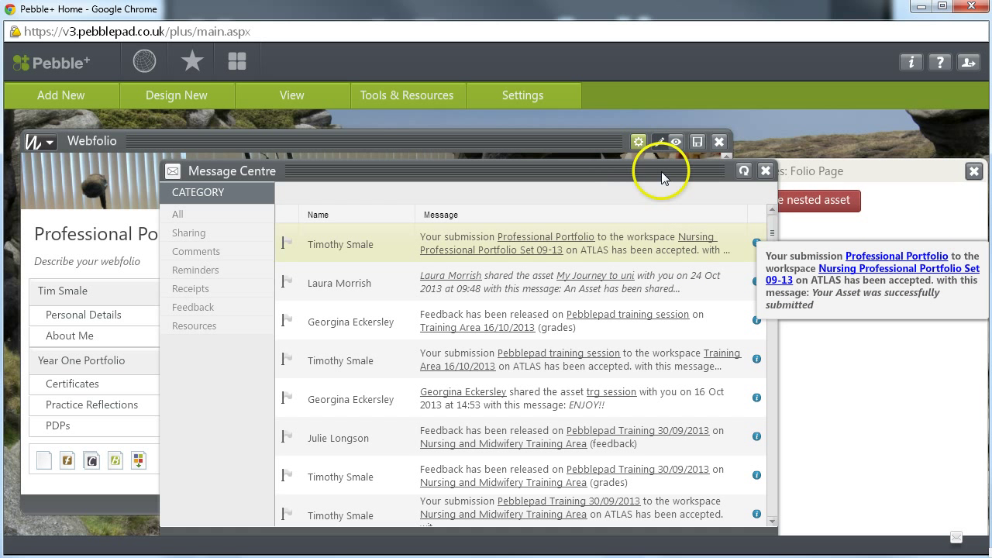
{"action": "left_click", "coordinate": [765, 170]}
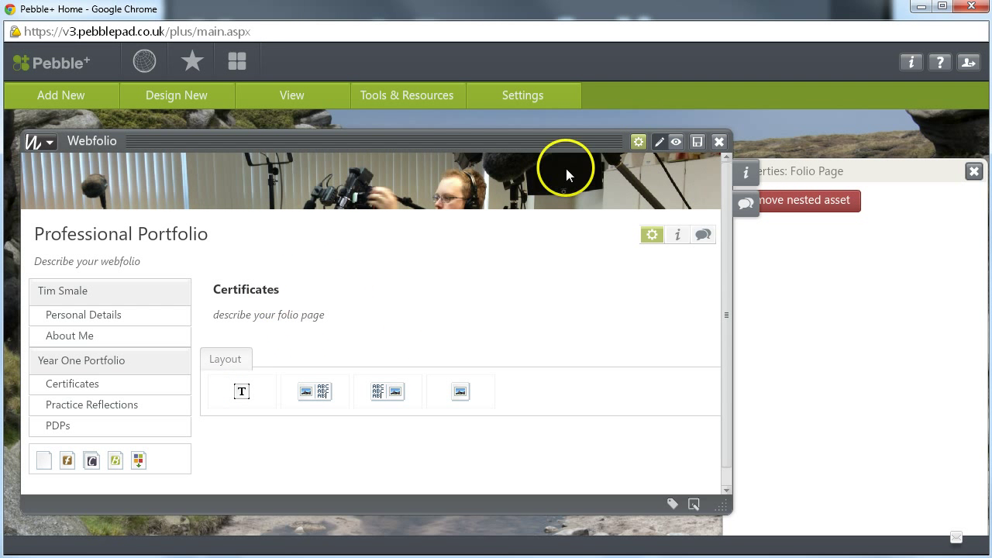
{"action": "left_click", "coordinate": [719, 143]}
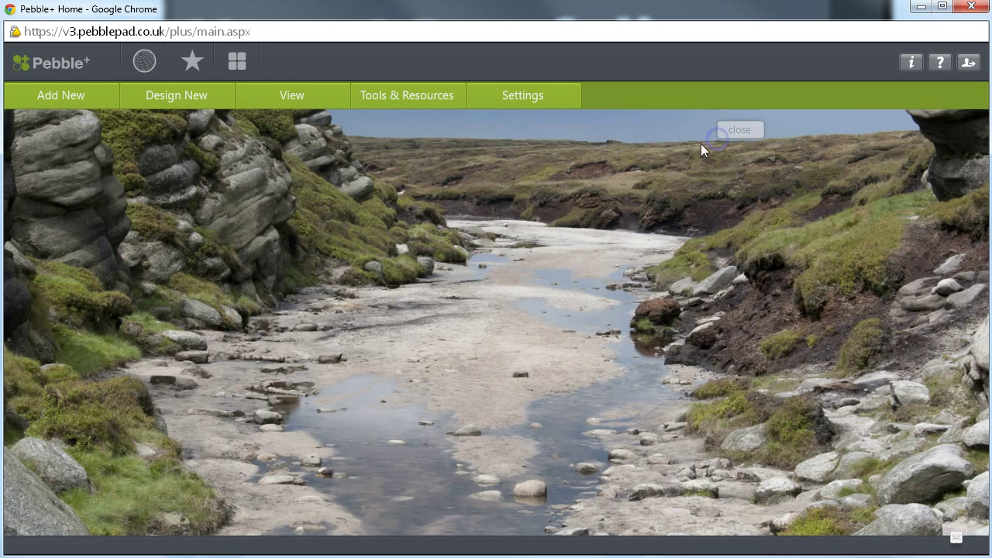
Open the Year One Portfolio webfolio for editing and add a text block reading "IGT Certificate" to its Certificates page.
{"action": "left_click", "coordinate": [235, 62]}
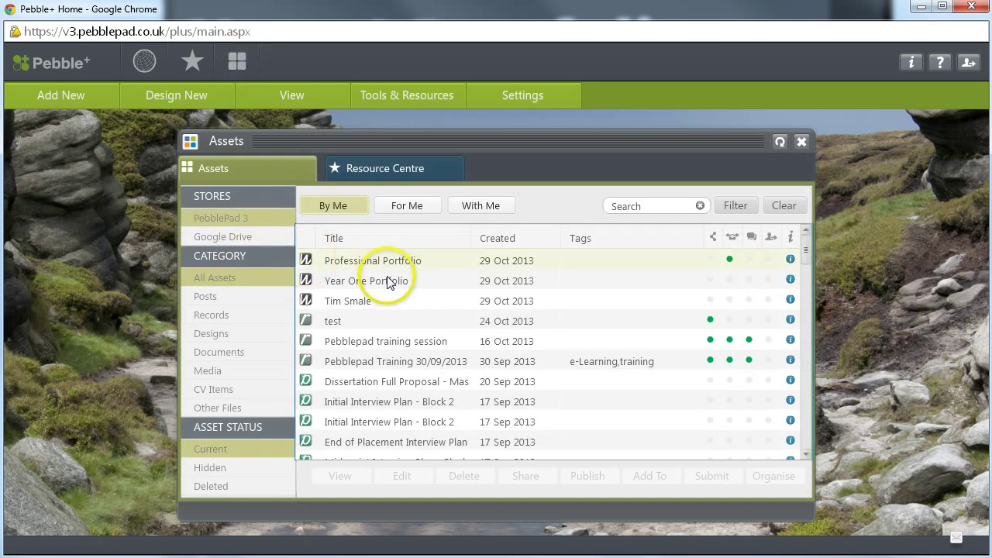
{"action": "double_click", "coordinate": [334, 282]}
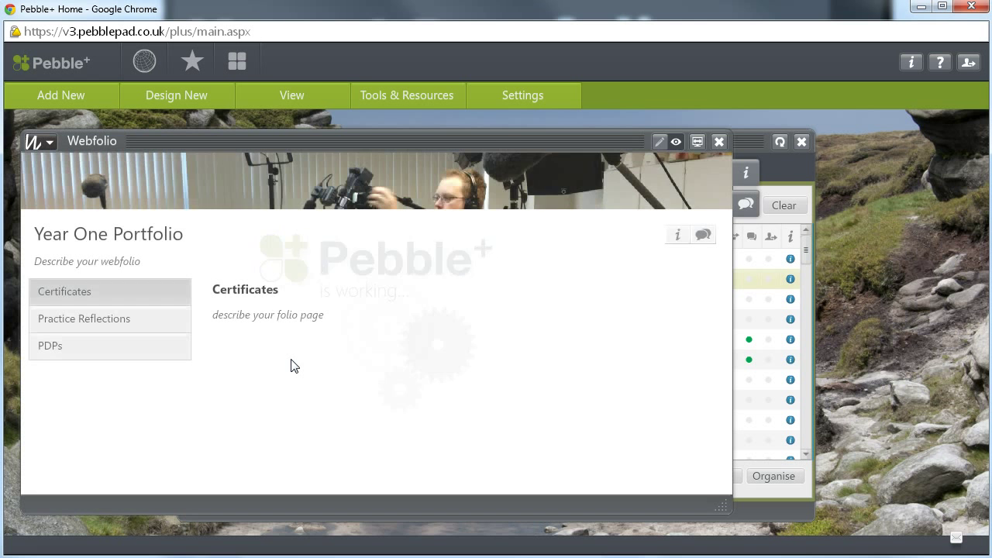
{"action": "left_click", "coordinate": [658, 144]}
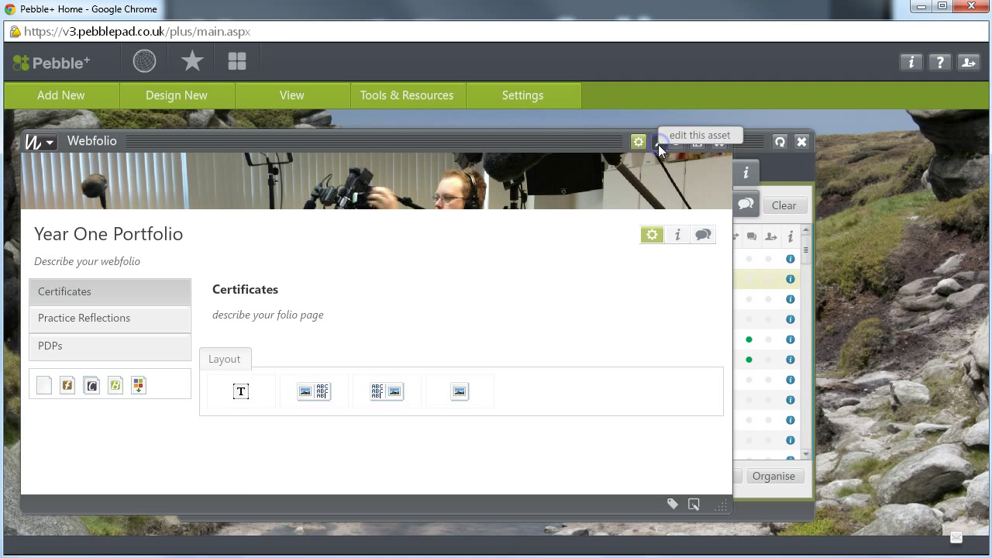
{"action": "left_click", "coordinate": [241, 395]}
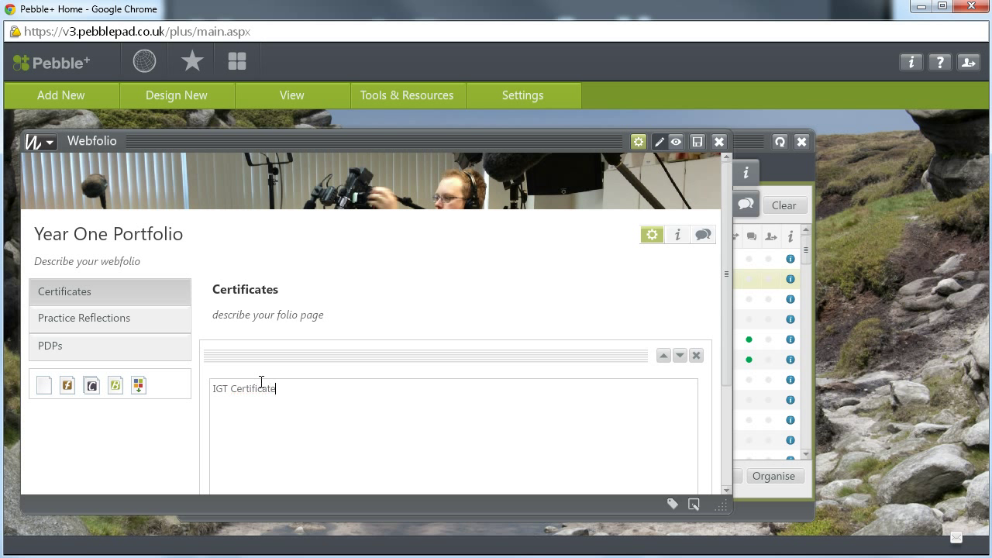
{"action": "type", "text": "IGT Certificate"}
Start linking the "IGT Certificate" text to an asset and look through the existing assets for a certificate file.
{"action": "left_click", "coordinate": [275, 395]}
{"action": "left_click_drag", "start_coordinate": [213, 391], "coordinate": [213, 391]}
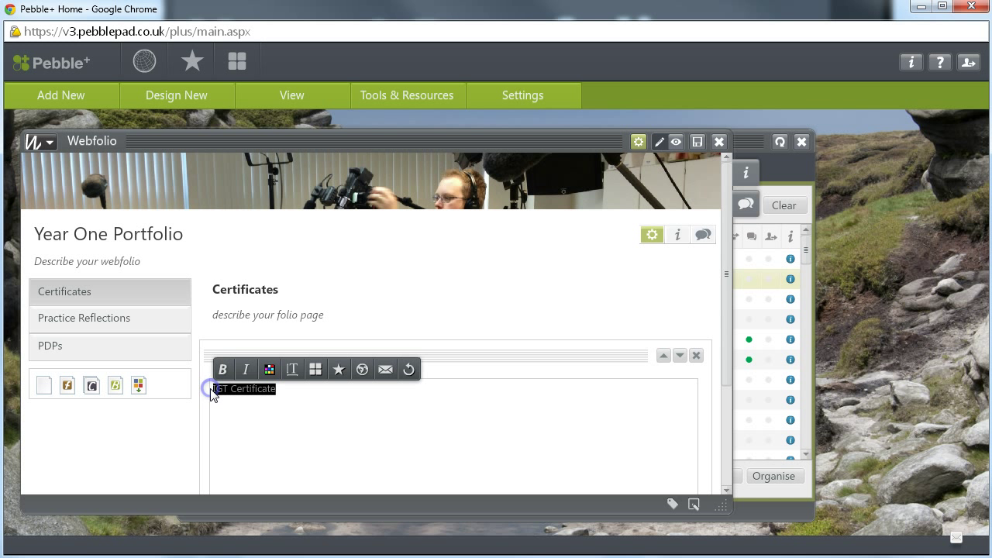
{"action": "left_click", "coordinate": [316, 370]}
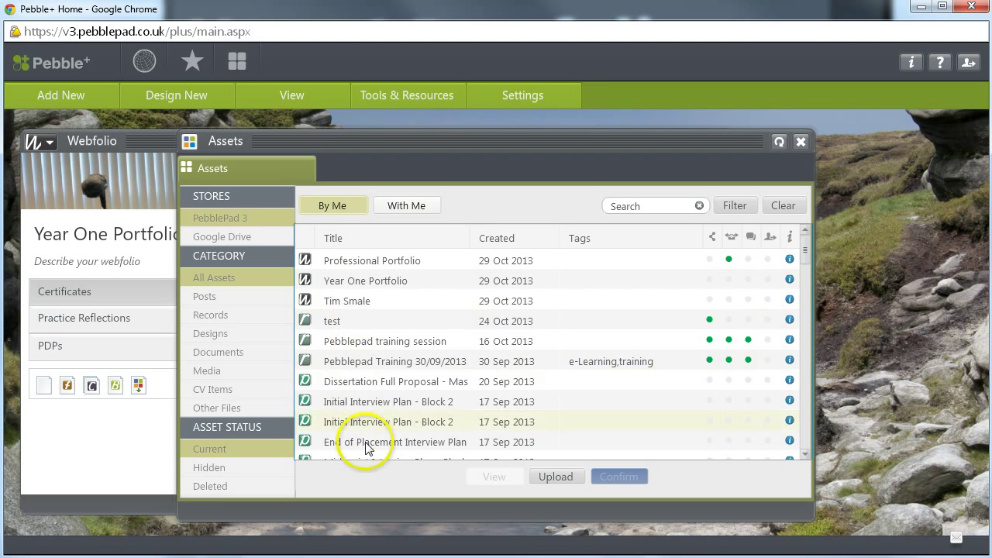
{"action": "left_click_drag", "start_coordinate": [809, 262], "coordinate": [807, 289]}
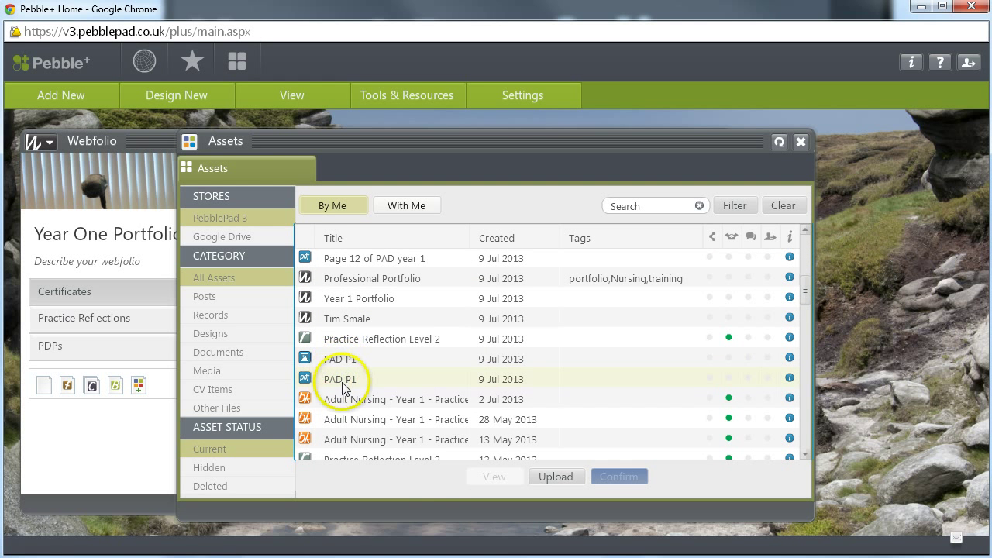
Upload NHSLeadership-Framework-LeadershipFrameworkSelfAssessmentTool.pdf as a new asset titled "IGT cert", described as "IGT cert 2013", confirming entitlement to upload it.
{"action": "left_click", "coordinate": [567, 478]}
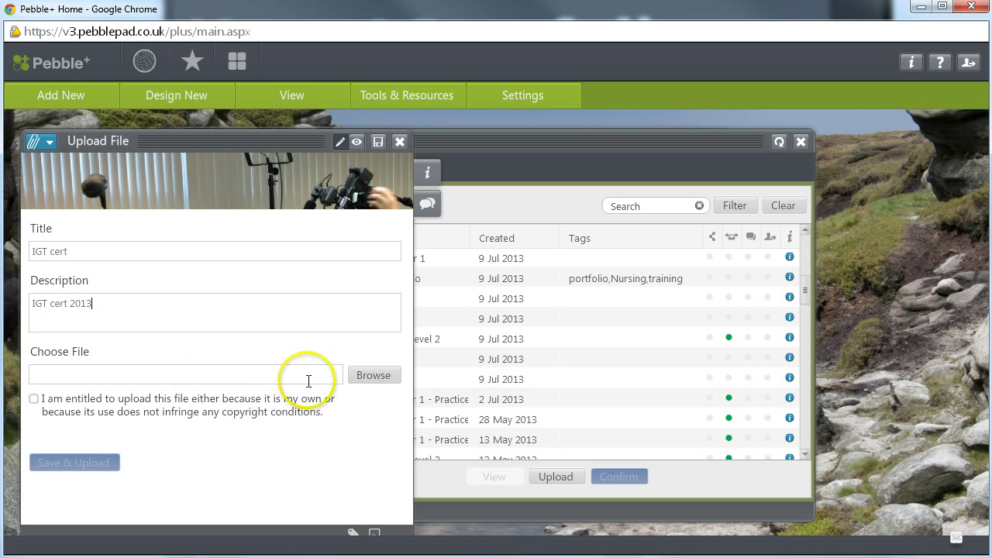
{"action": "left_click", "coordinate": [368, 377]}
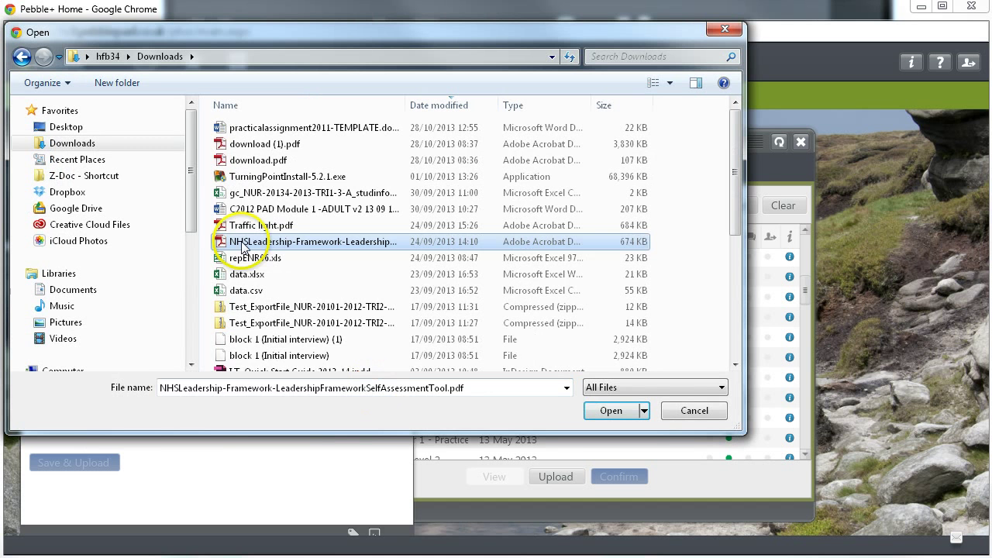
{"action": "left_click", "coordinate": [331, 242]}
{"action": "left_click", "coordinate": [608, 414]}
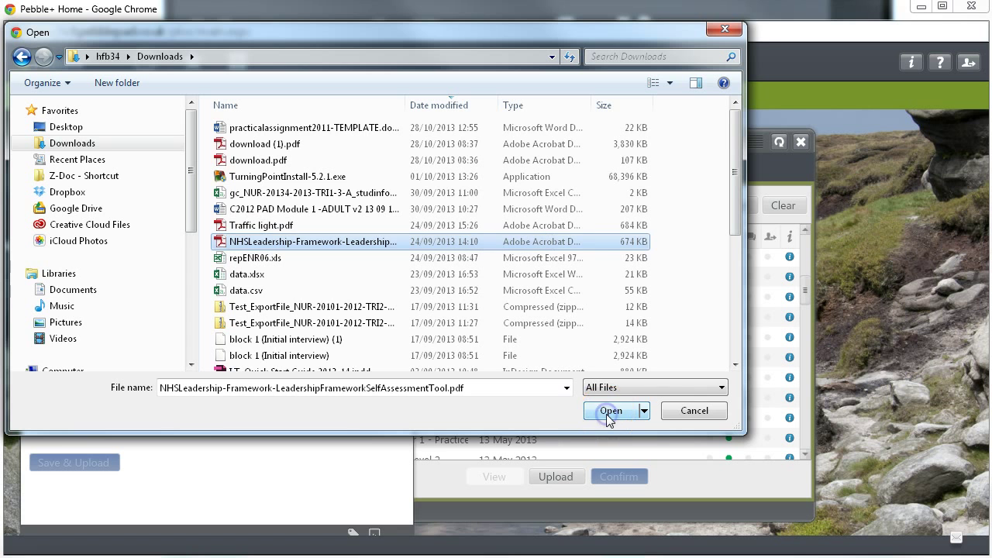
{"action": "left_click", "coordinate": [610, 411]}
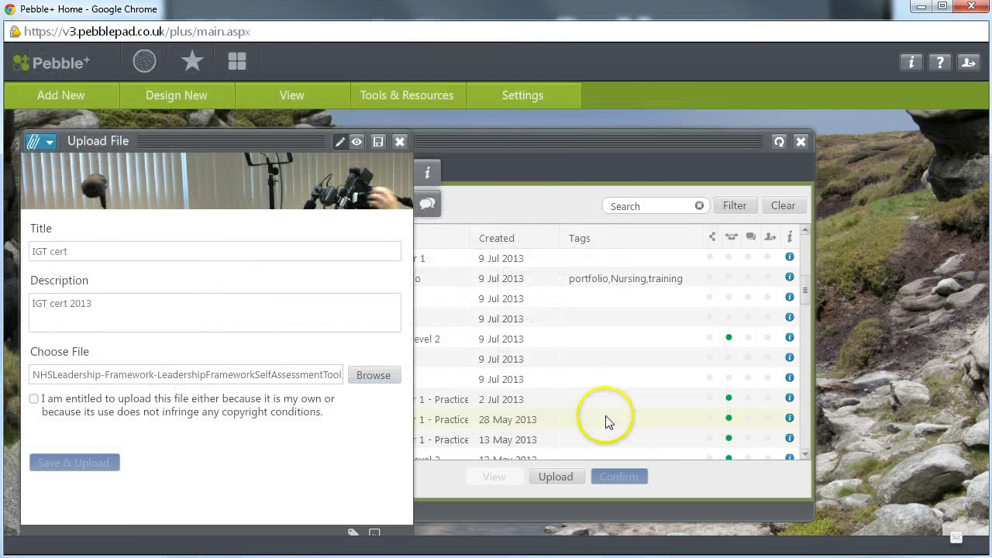
{"action": "left_click", "coordinate": [34, 400]}
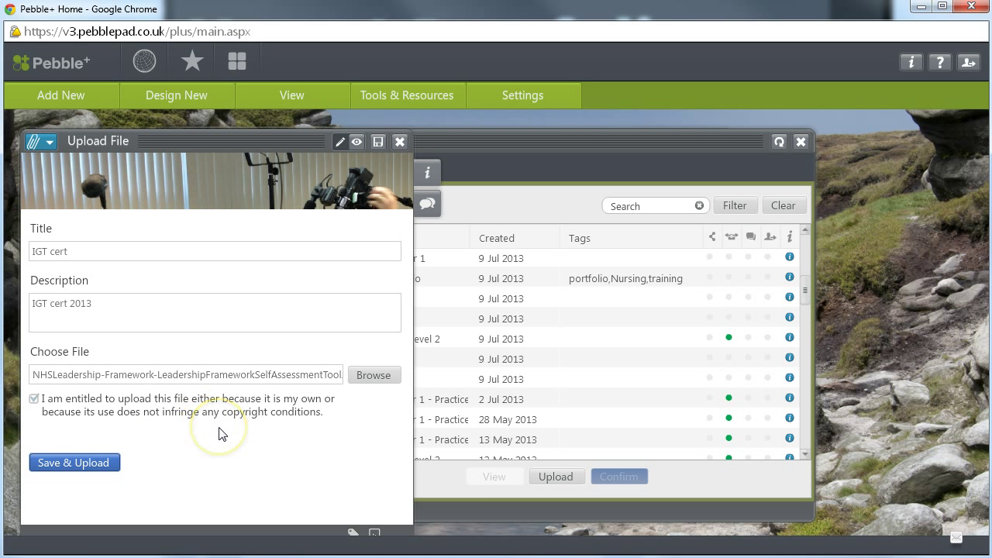
{"action": "left_click", "coordinate": [62, 465]}
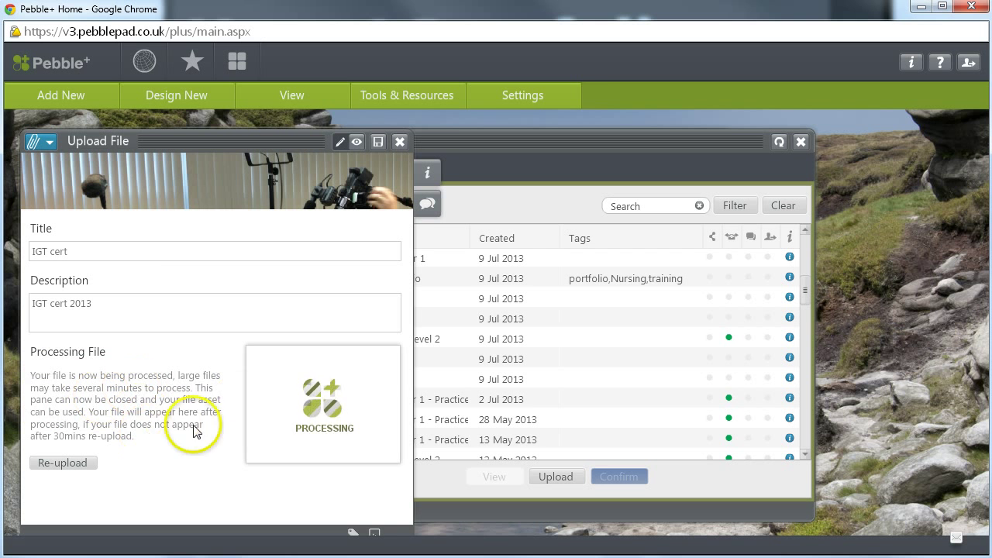
{"action": "left_click", "coordinate": [408, 139]}
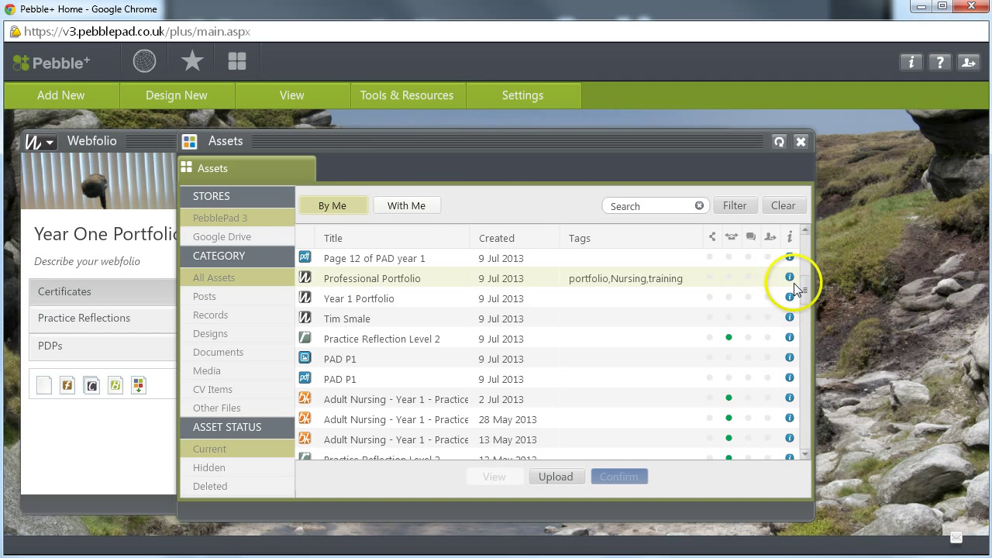
Refresh the asset list and link the "IGT Certificate" text to the uploaded IGT cert asset.
{"action": "left_click_drag", "start_coordinate": [803, 288], "coordinate": [803, 236]}
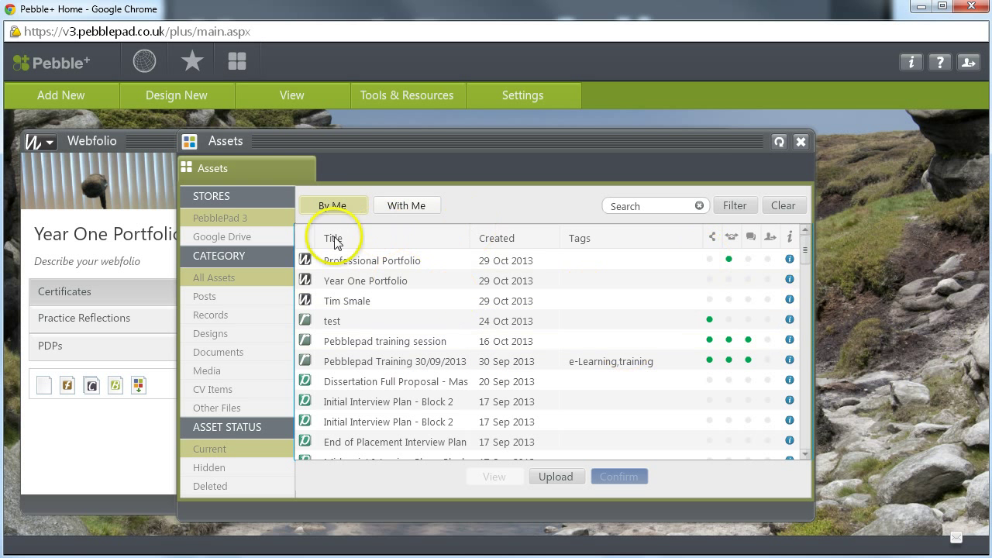
{"action": "left_click", "coordinate": [779, 145]}
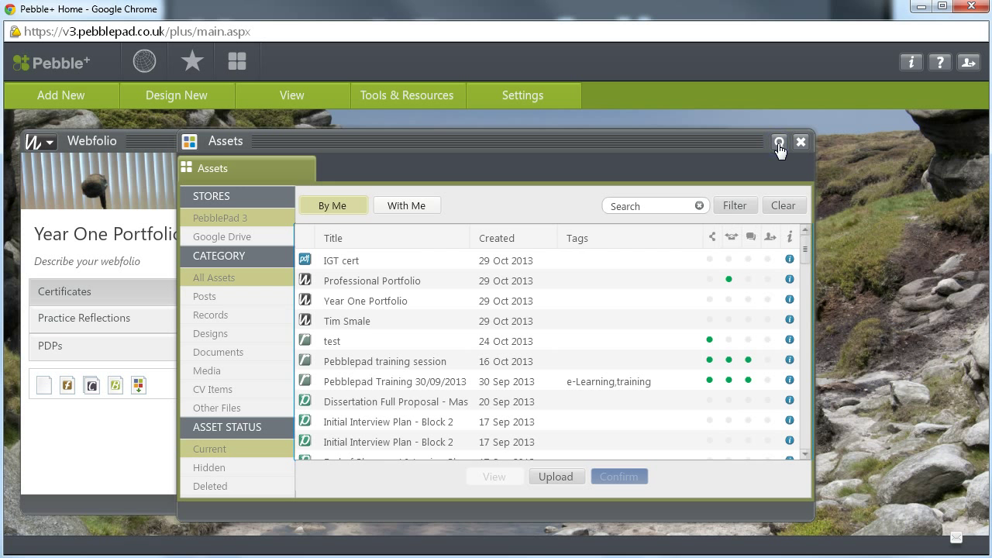
{"action": "left_click", "coordinate": [341, 267]}
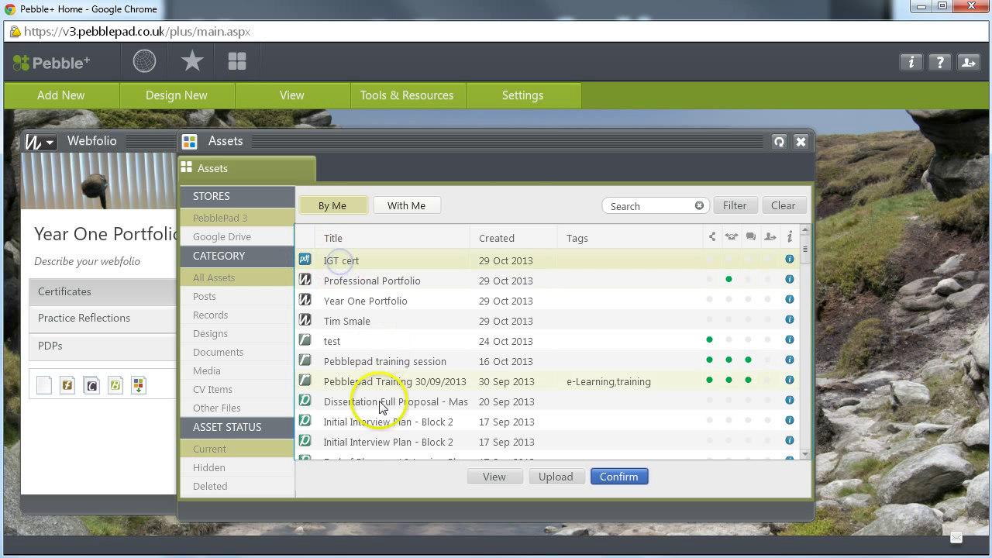
{"action": "left_click", "coordinate": [619, 476]}
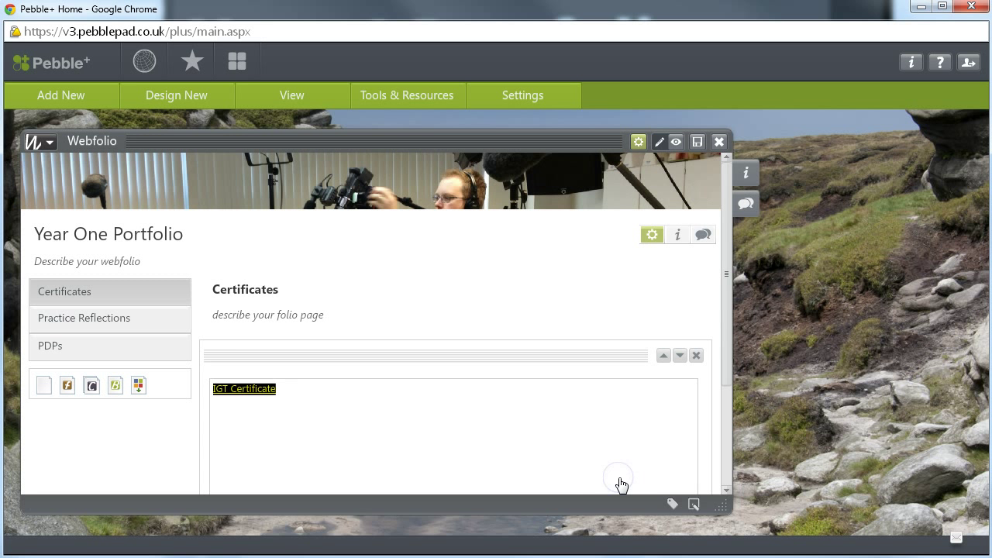
{"action": "left_click", "coordinate": [462, 456]}
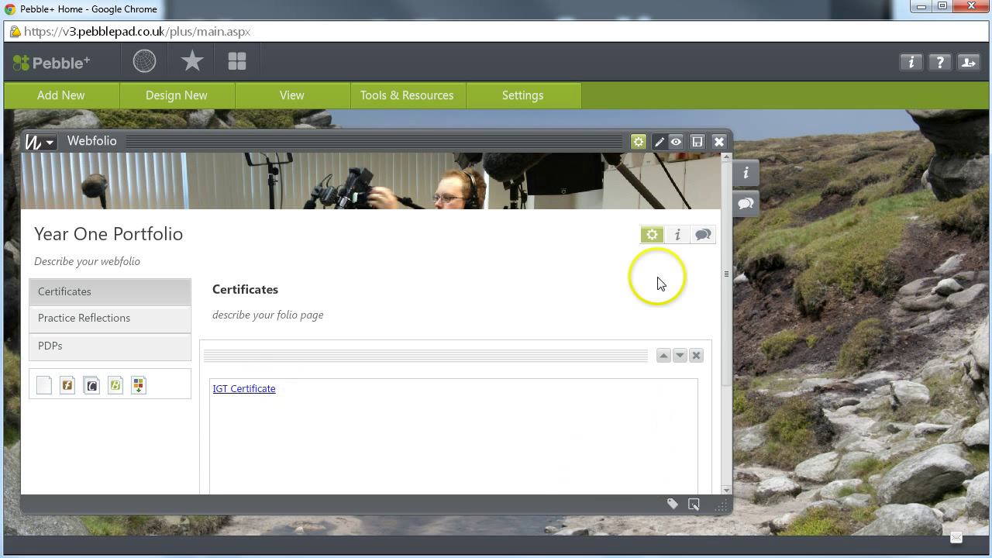
Test the IGT Certificate link in view mode, and save and close the Year One Portfolio webfolio.
{"action": "left_click", "coordinate": [659, 142]}
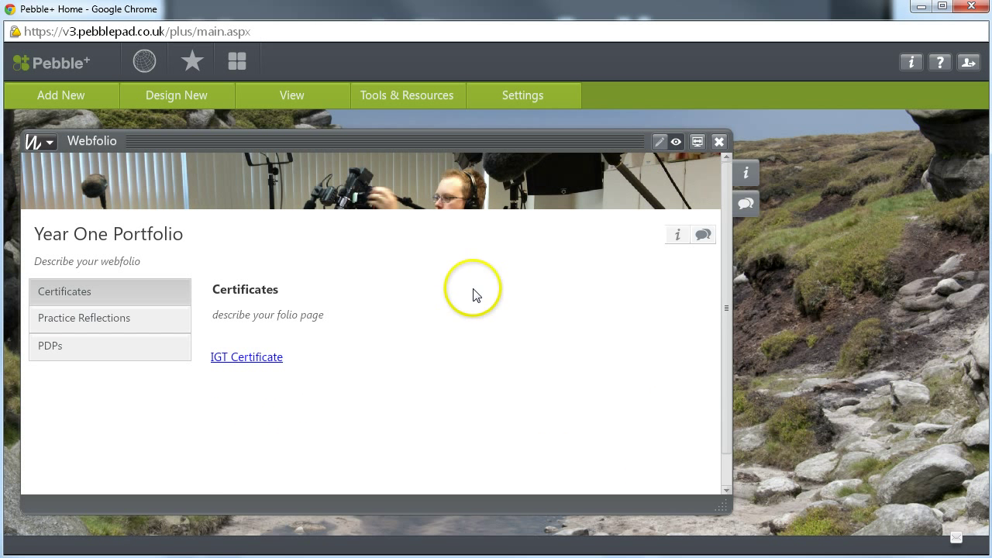
{"action": "left_click", "coordinate": [259, 362]}
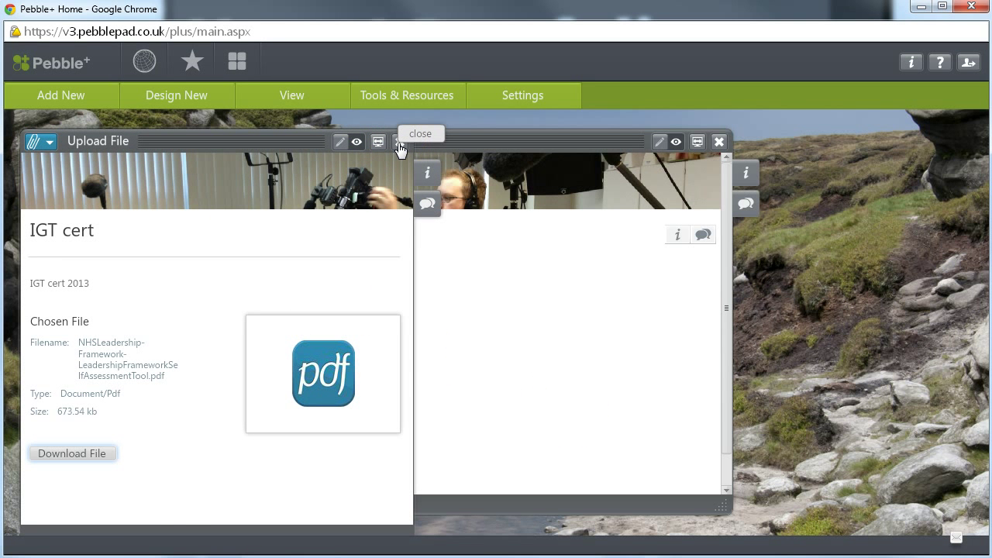
{"action": "left_click", "coordinate": [400, 142]}
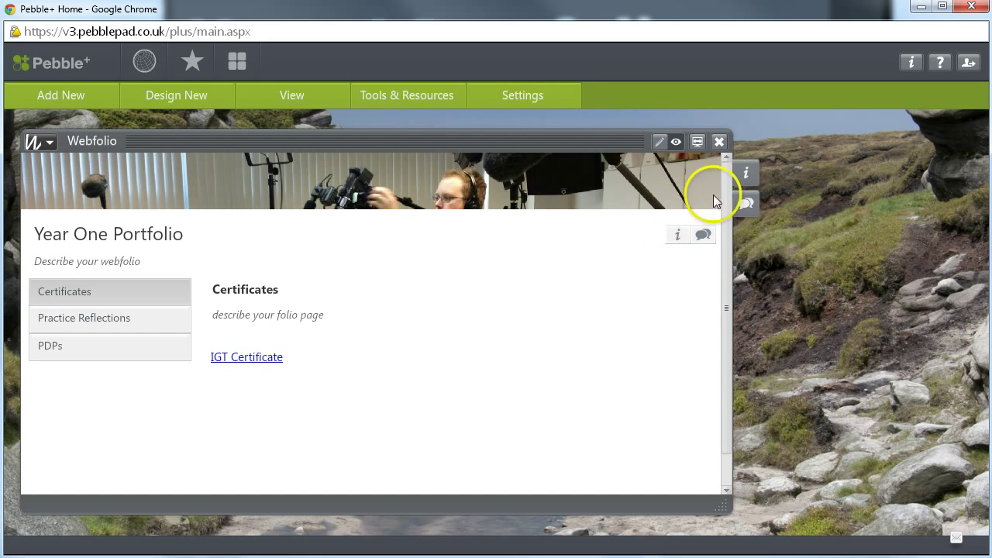
{"action": "left_click", "coordinate": [718, 142]}
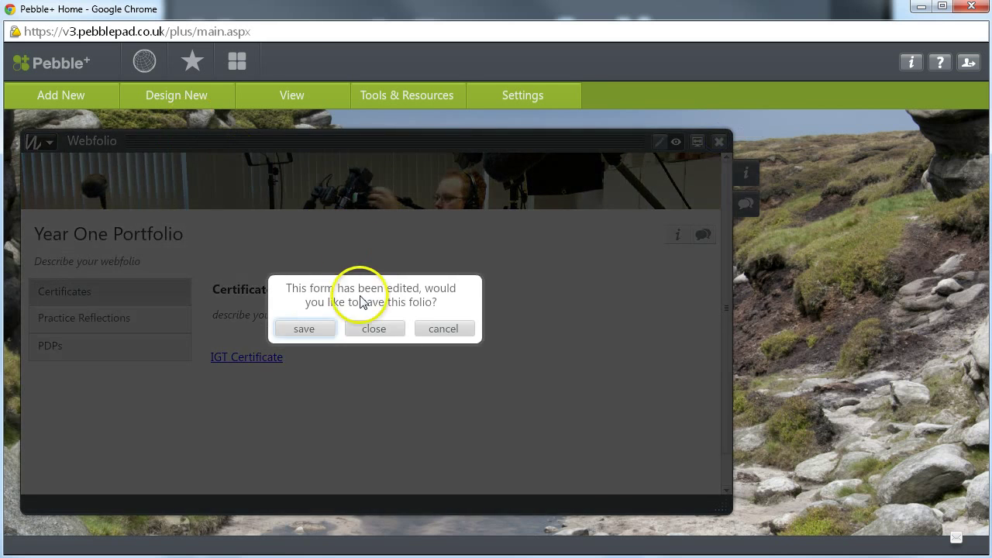
{"action": "left_click", "coordinate": [317, 330]}
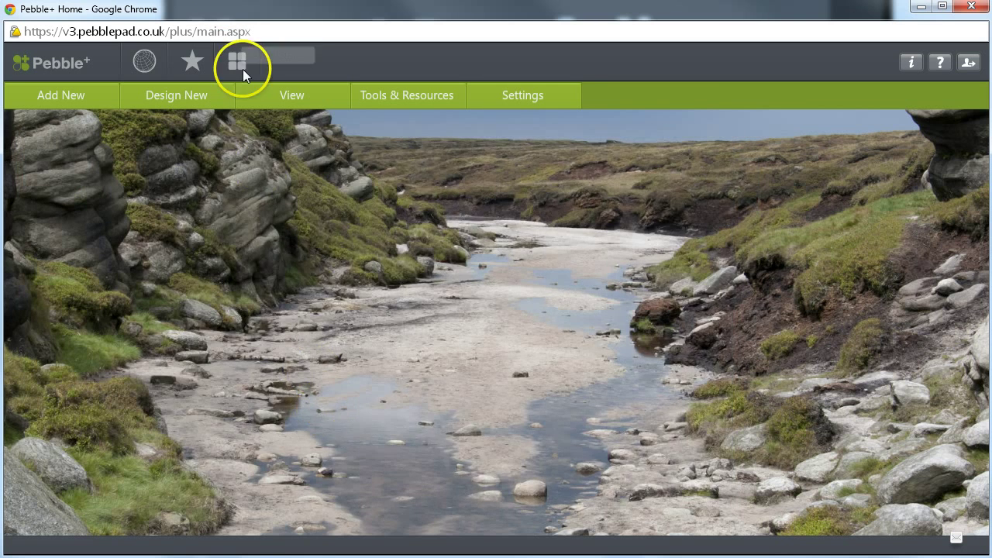
Examine the Professional Portfolio's submission details in its asset information, and close them.
{"action": "left_click", "coordinate": [237, 62]}
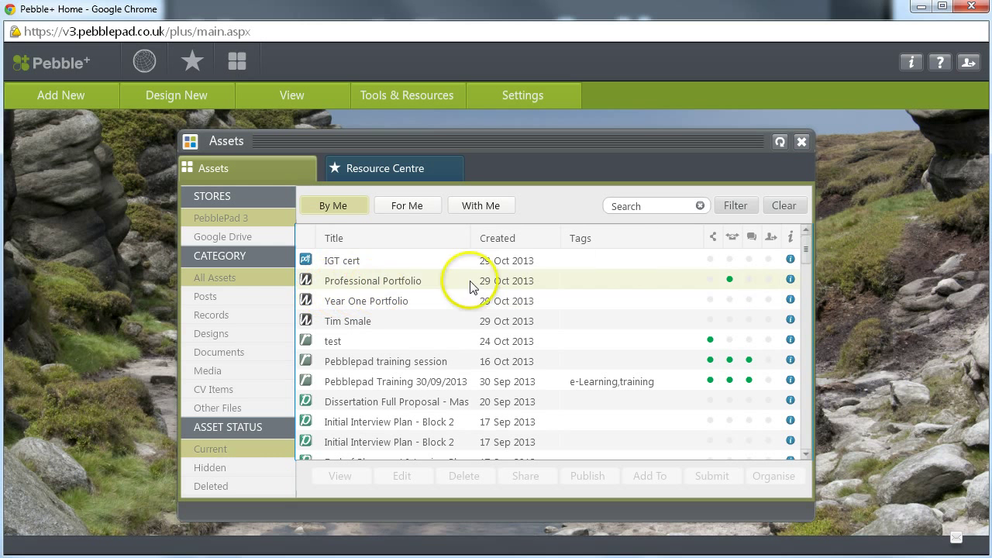
{"action": "mouse_move", "coordinate": [719, 288]}
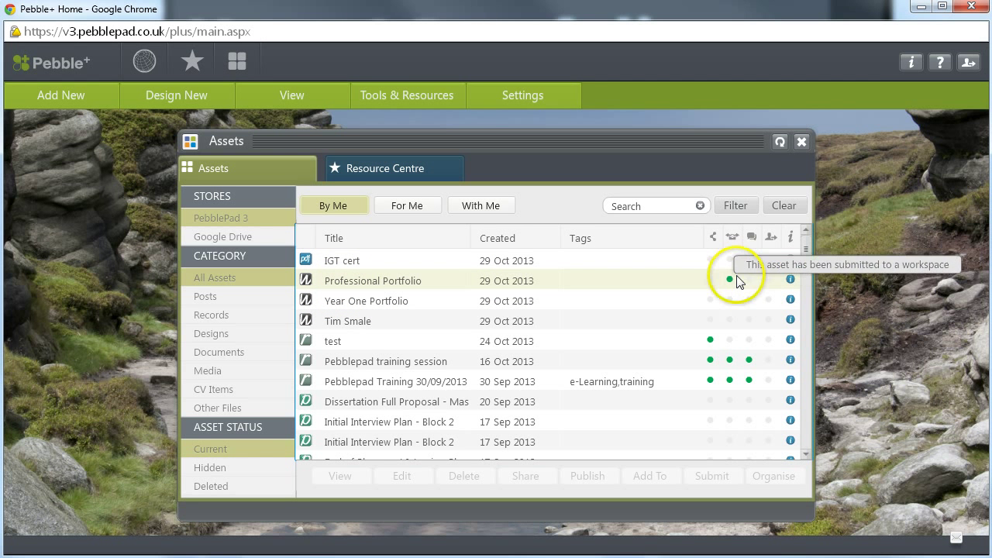
{"action": "left_click", "coordinate": [790, 280]}
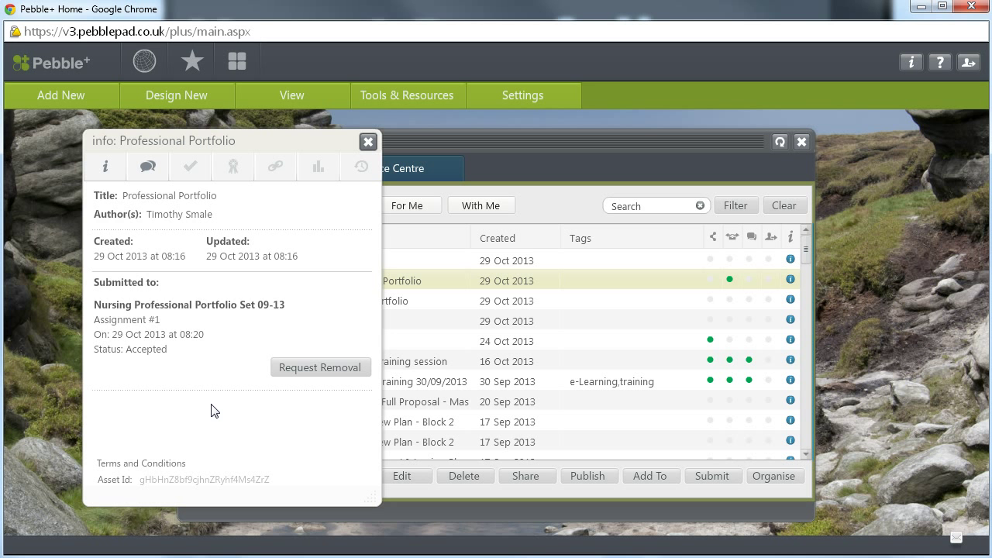
{"action": "left_click", "coordinate": [369, 148]}
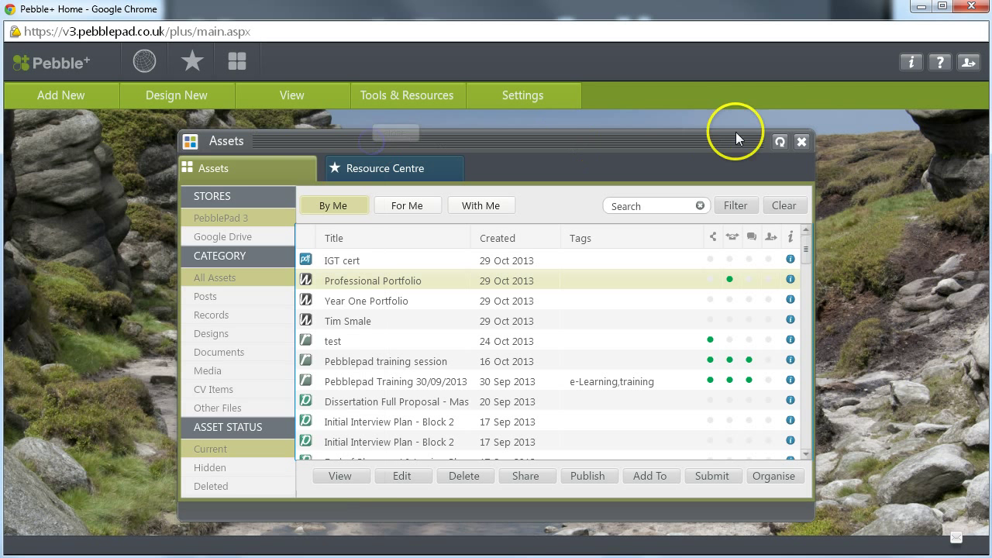